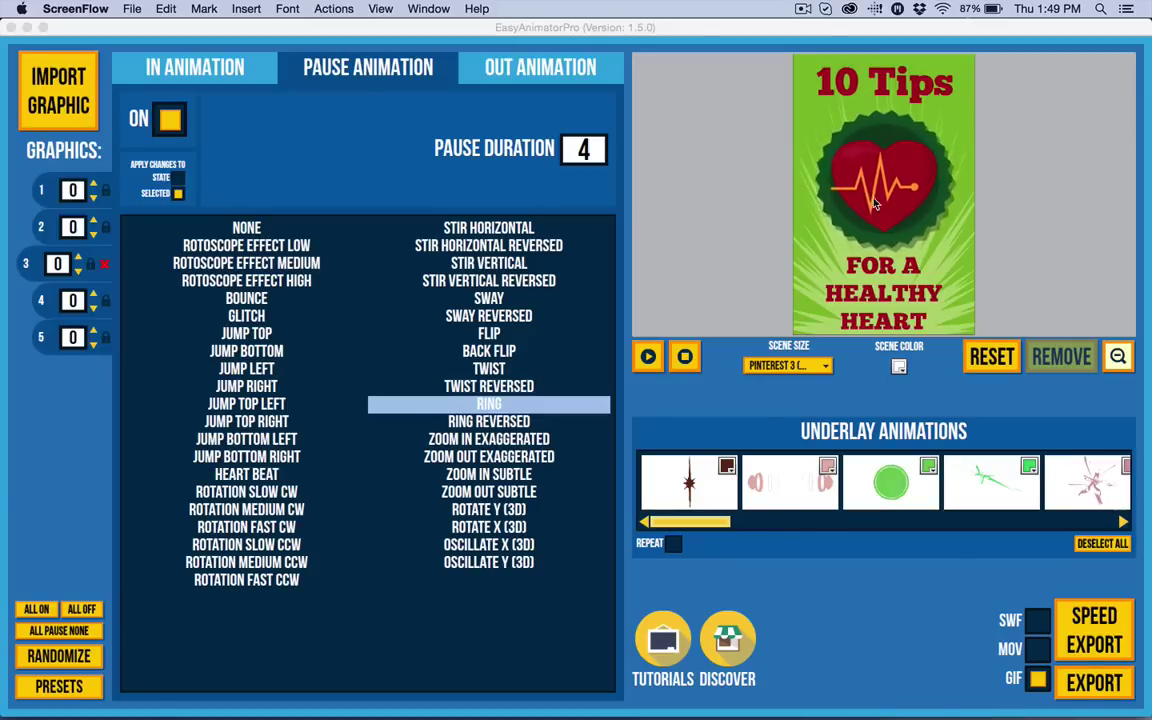
Step: In Chrome, view the gears money-making pin, then close it to reveal the AniBits board
mouse_move(674, 705)
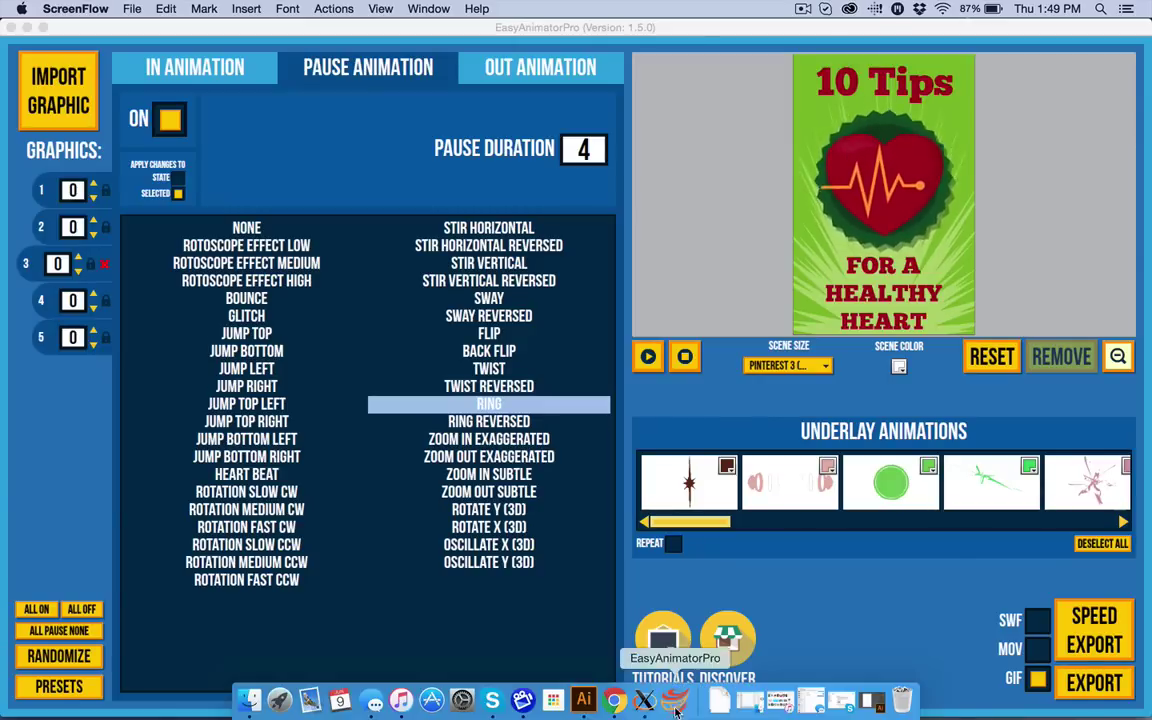
click(614, 703)
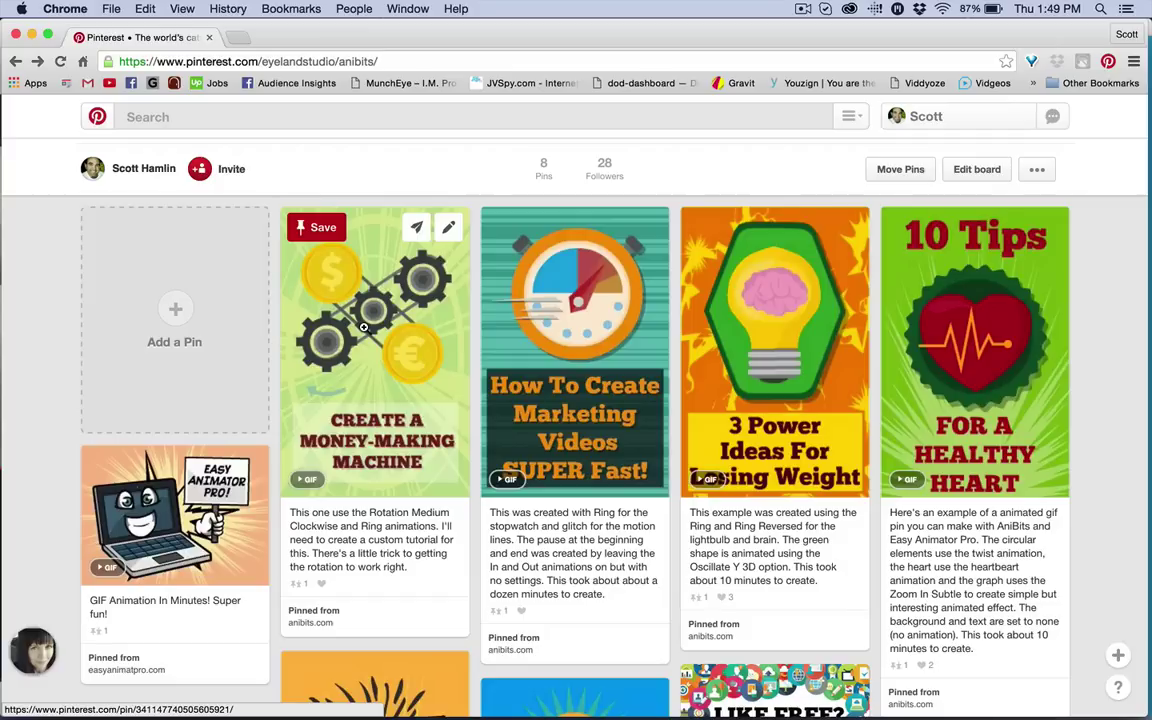
click(374, 377)
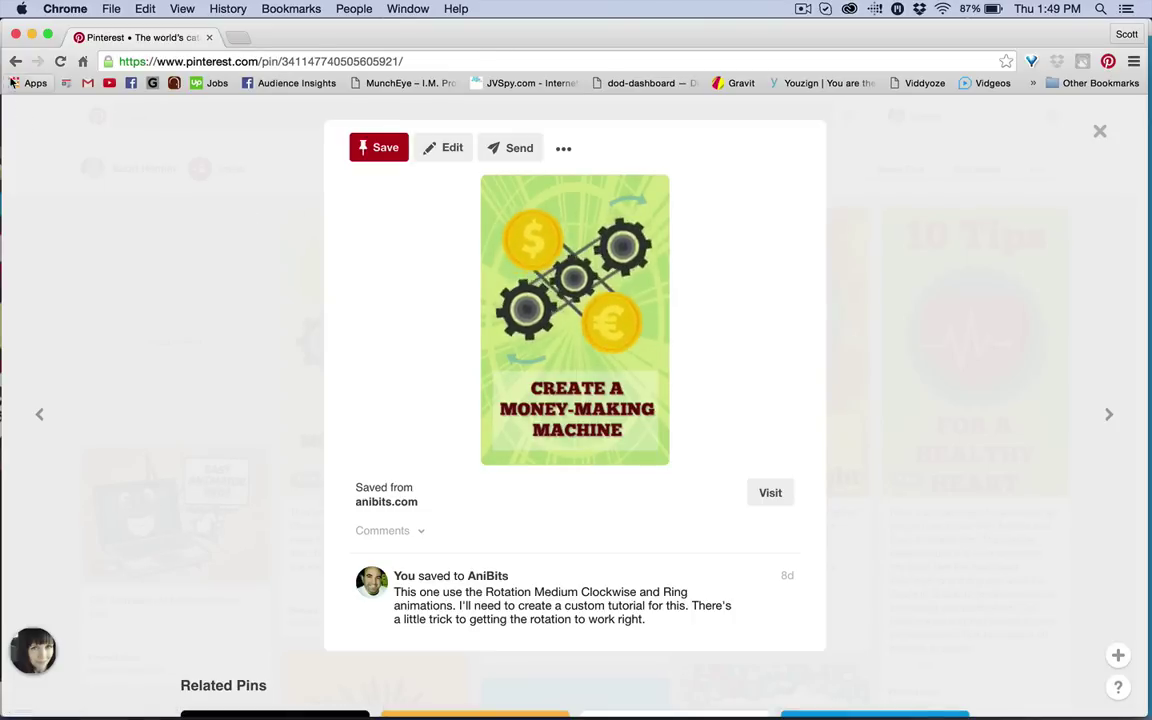
click(247, 216)
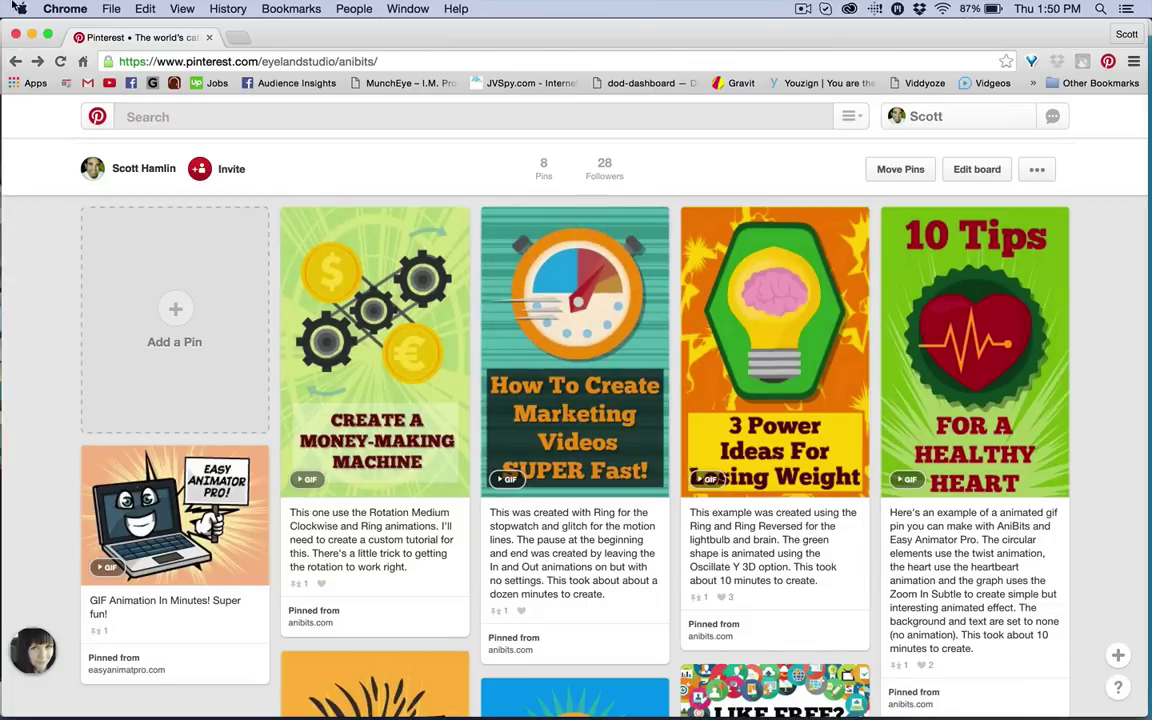
Step: Back in EasyAnimatorPro, delete the existing heart pin graphic from the scene
mouse_move(643, 700)
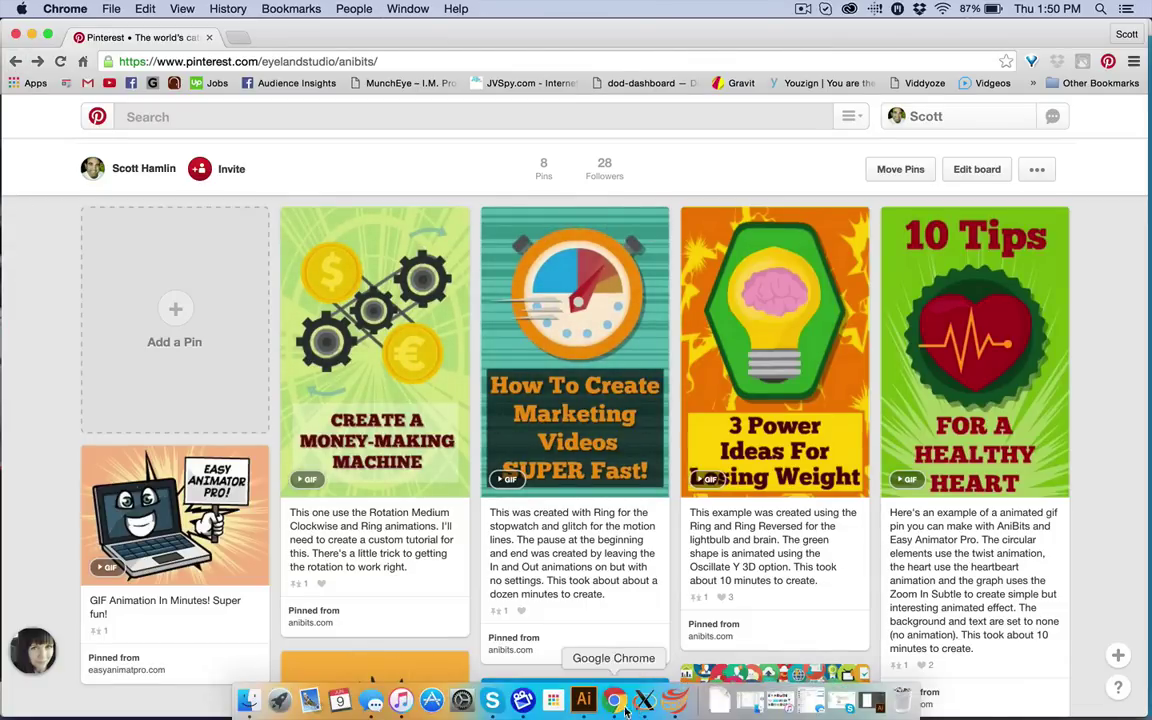
click(676, 702)
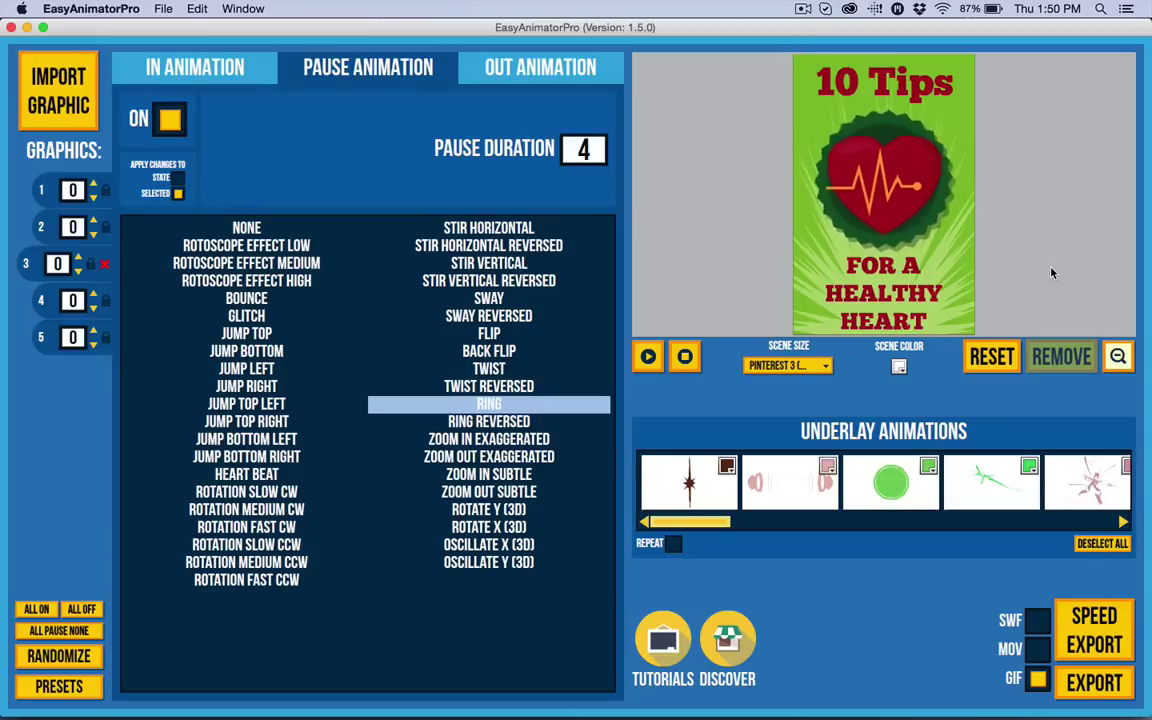
click(957, 210)
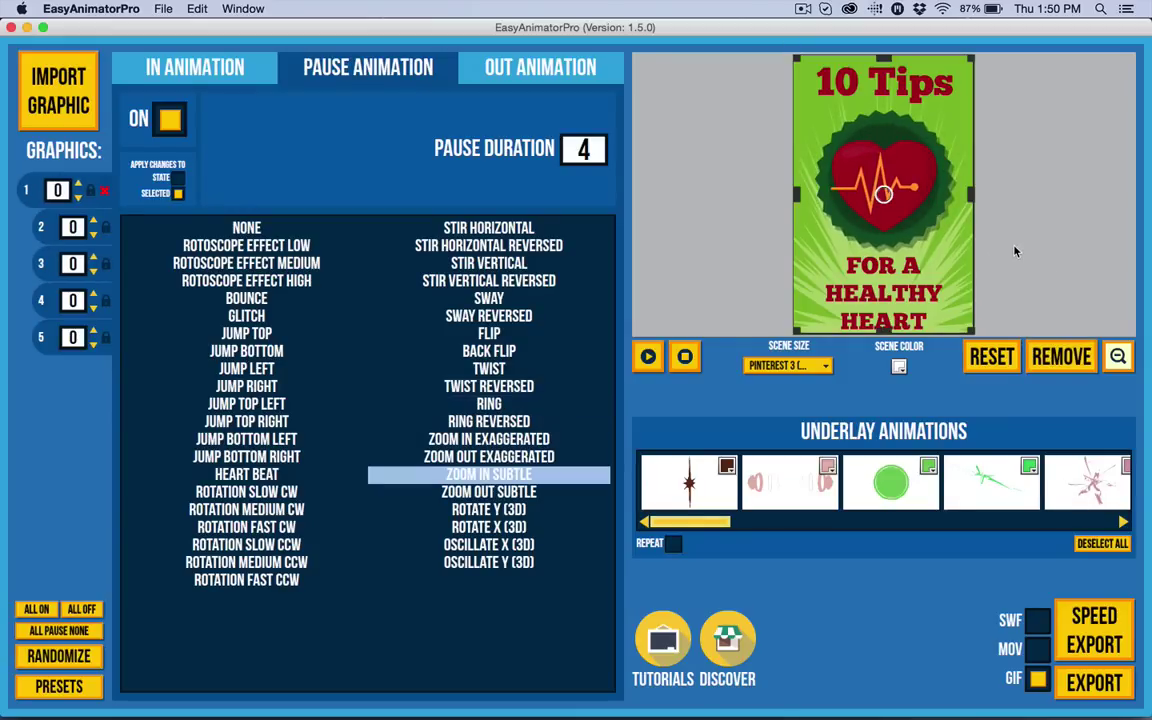
key(Delete)
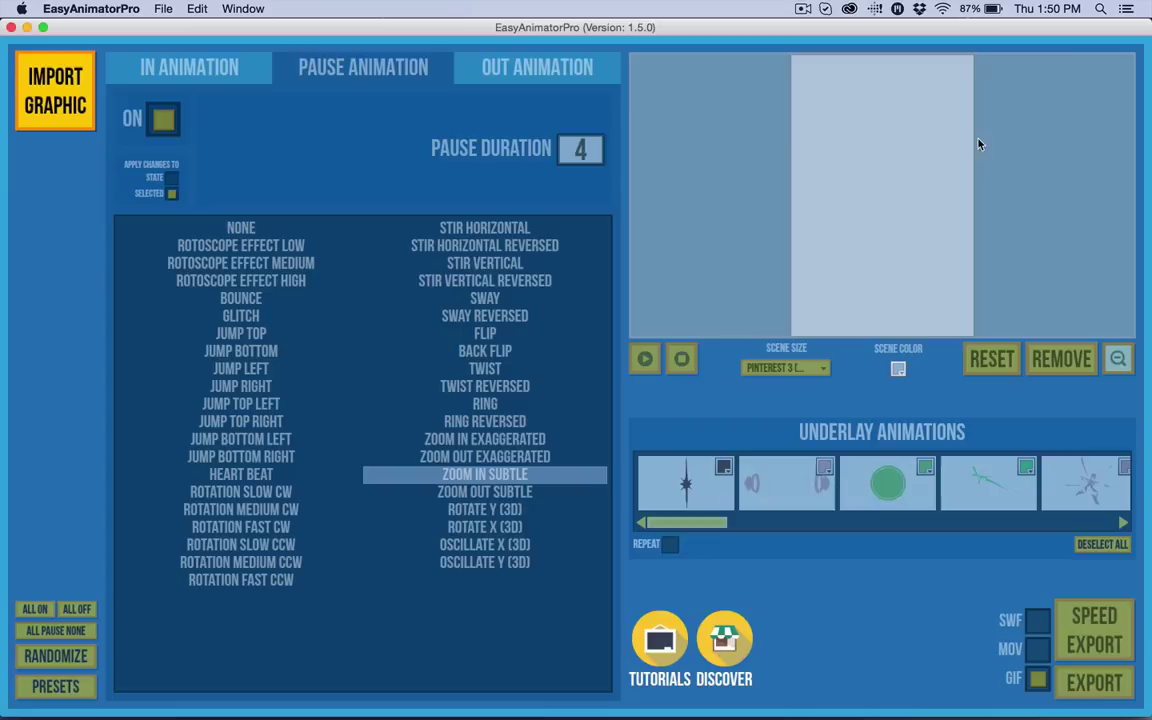
Step: Import the five heart_anim layer SVGs from Healthy Heart Layout
click(62, 90)
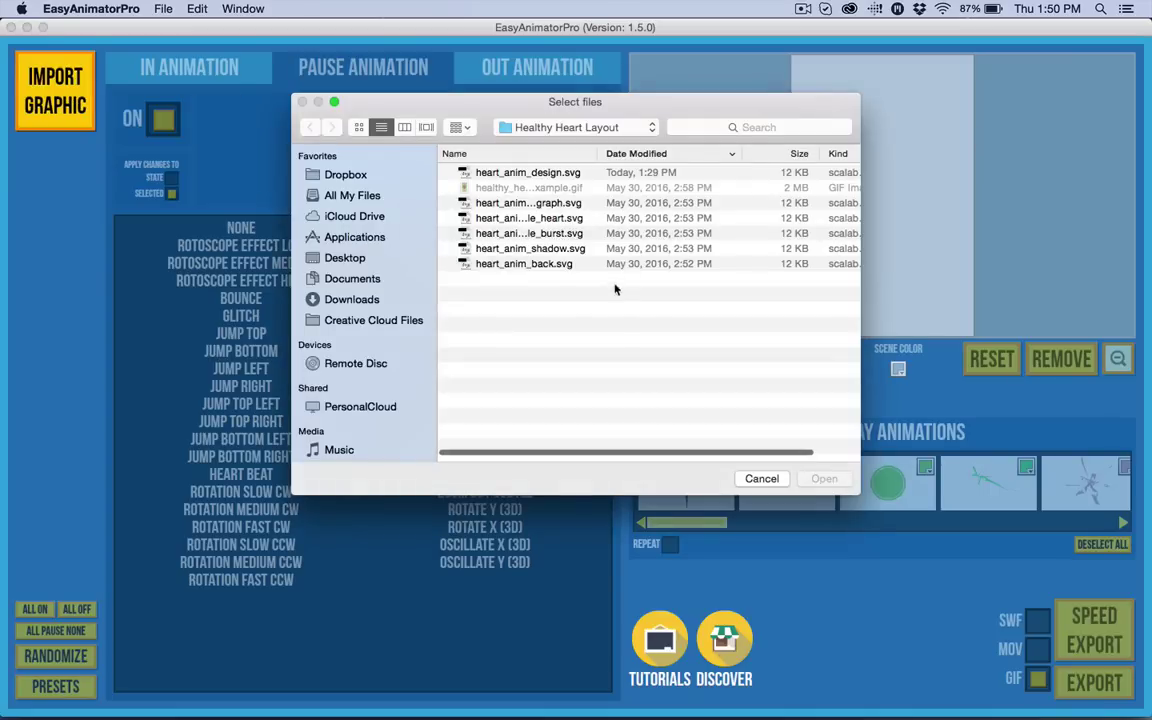
drag(614, 288, 548, 199)
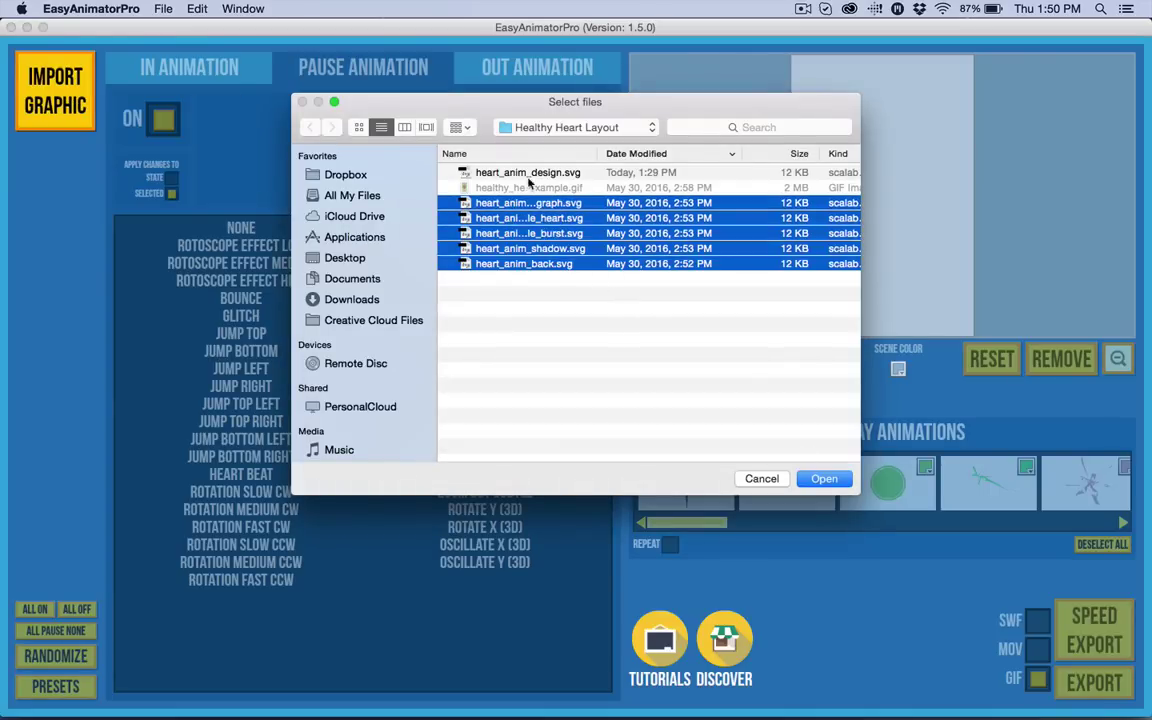
click(816, 480)
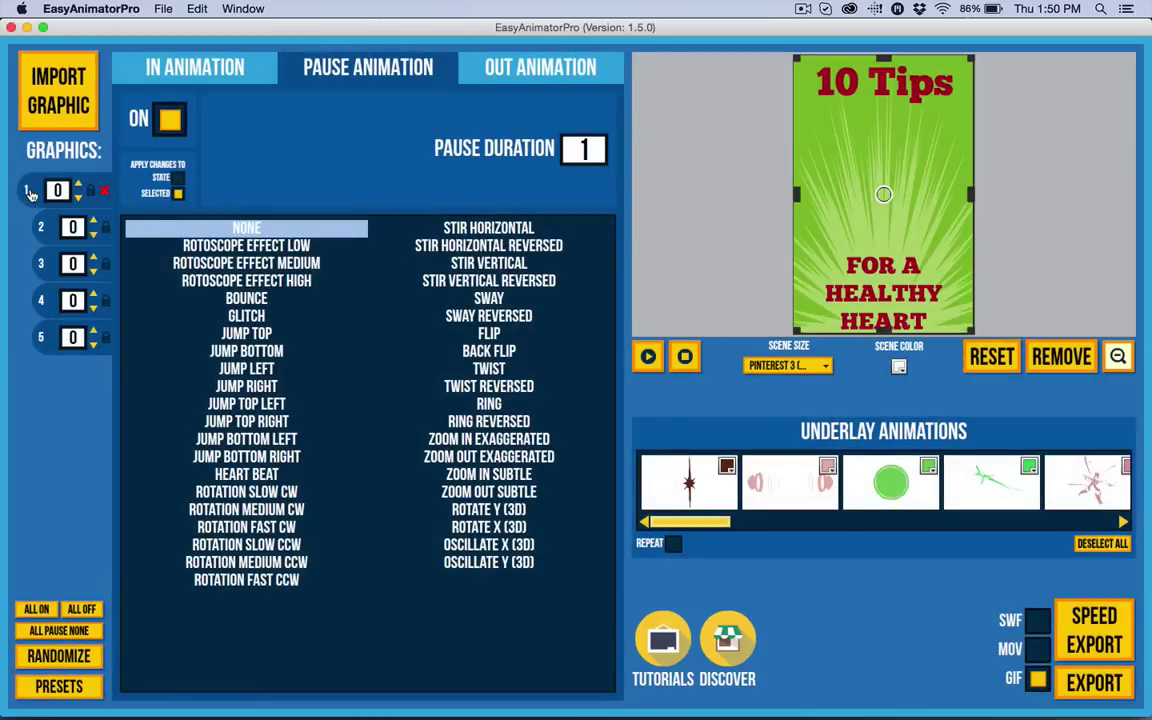
Step: Reorder the Graphics list: slot 1 to 5, slot 1 to 4, then slot 3 to 2
drag(30, 193, 35, 337)
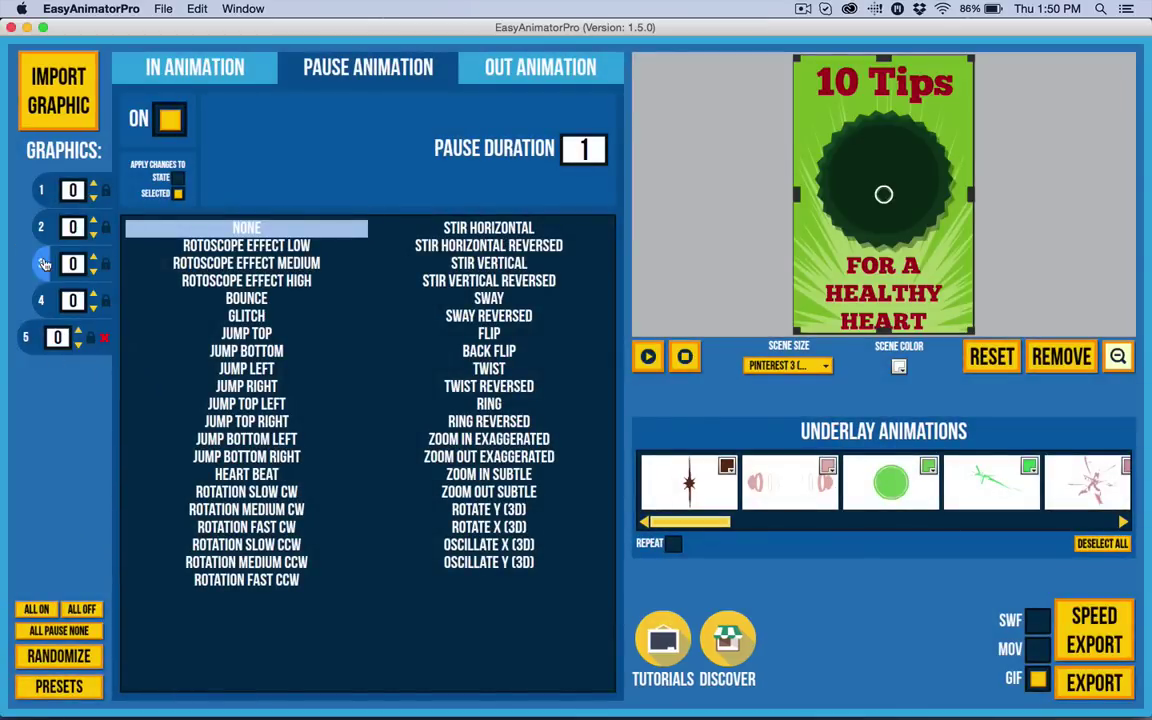
drag(40, 203, 45, 175)
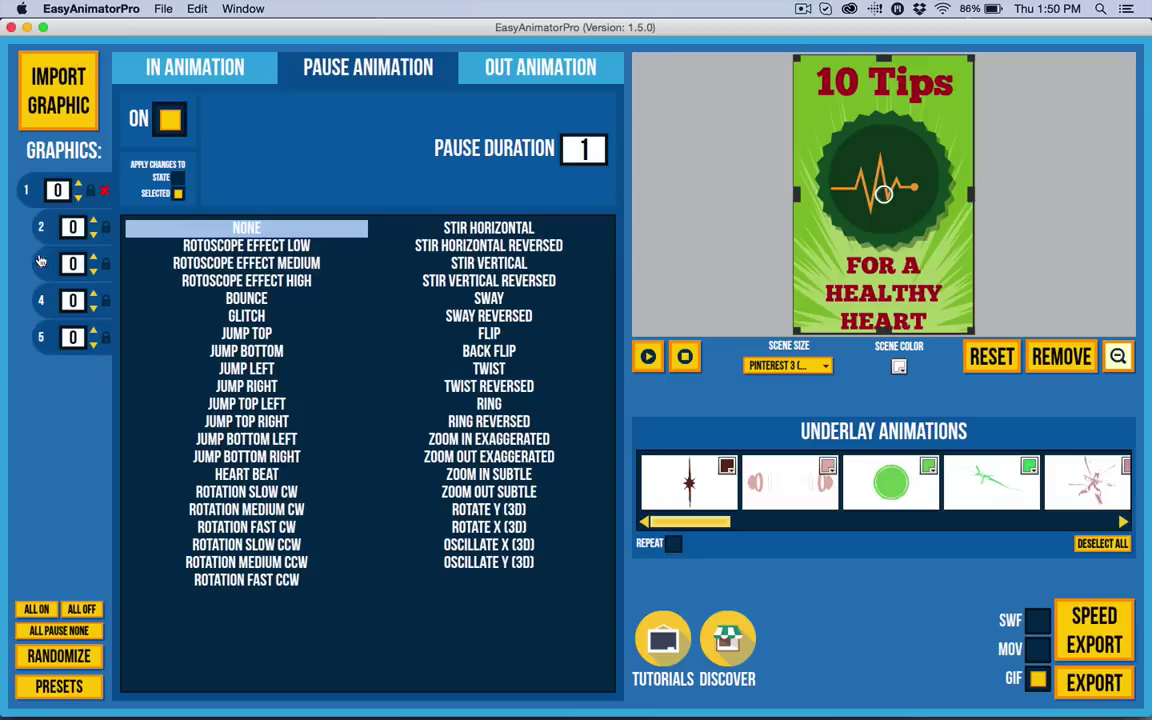
drag(40, 261, 36, 222)
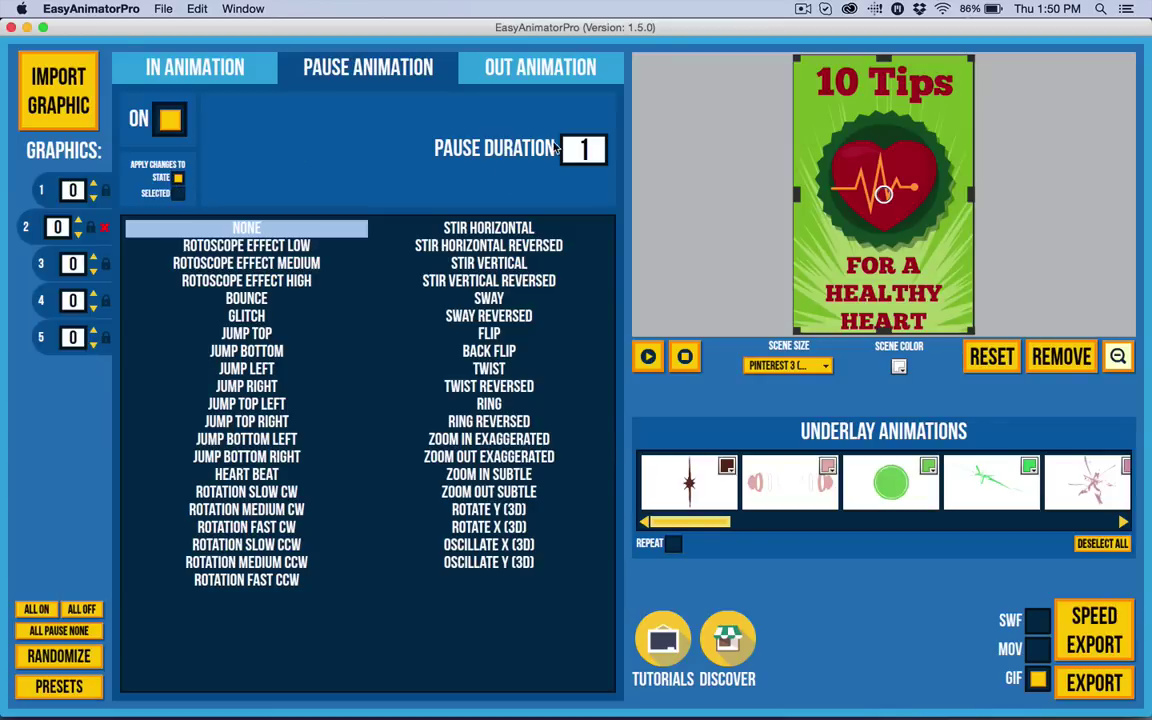
Step: Set Pause Duration to 4 and make changes apply to the selected graphic
double_click(595, 145)
text(4)
click(178, 194)
Step: Give layers 4 and 3 Ring, layer 2 Heart Beat, and layer 1 Zoom In Subtle
click(52, 300)
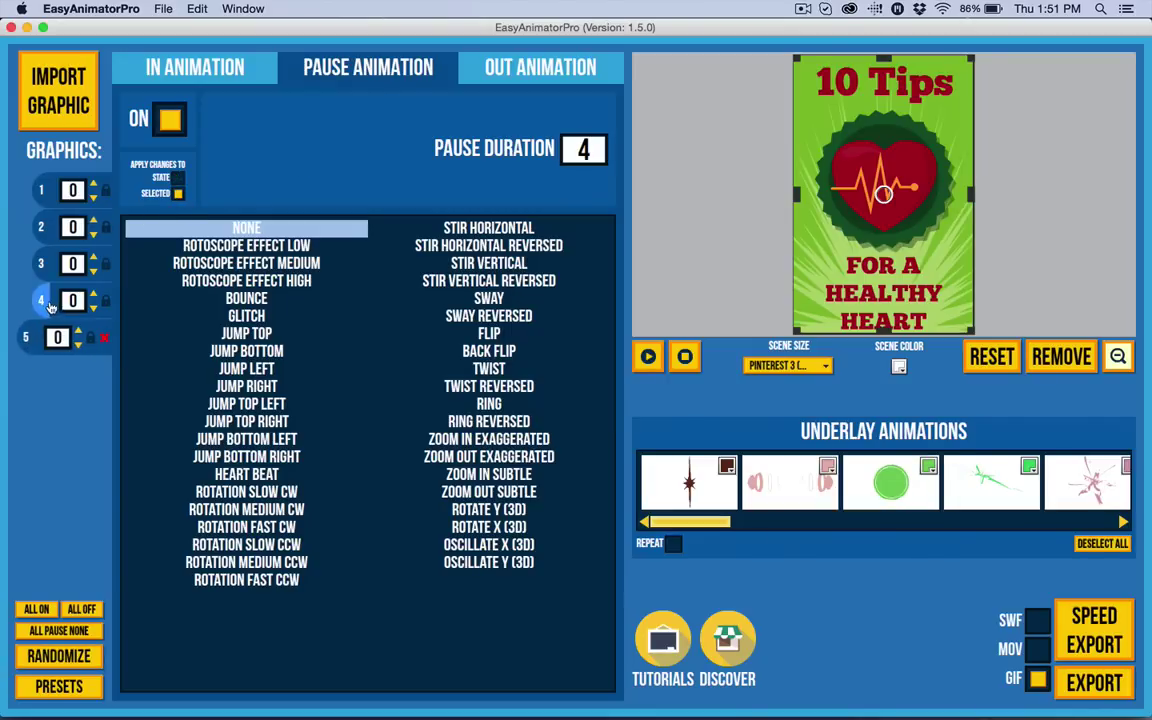
click(489, 404)
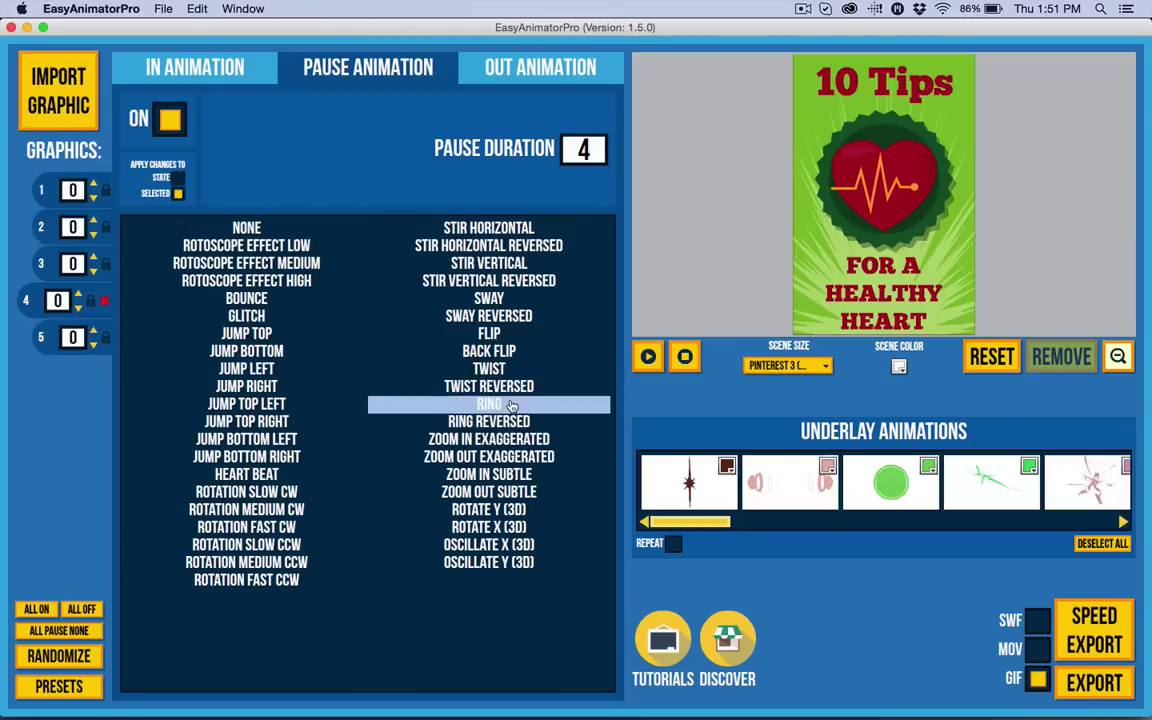
click(45, 263)
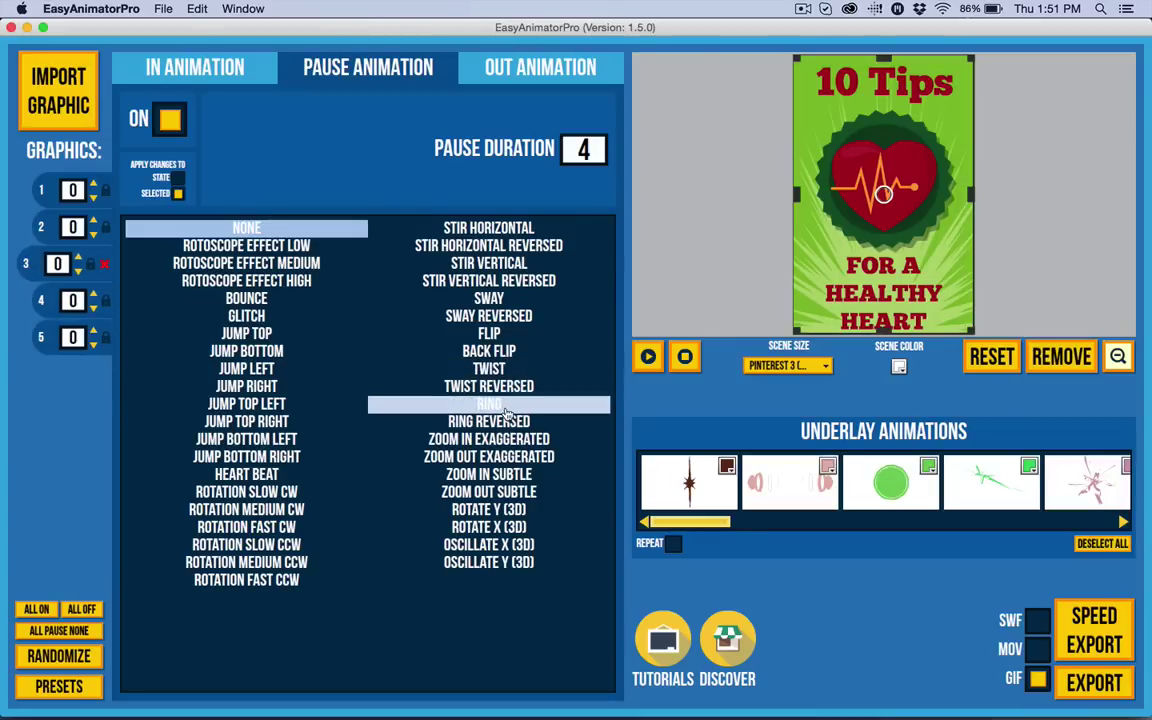
click(489, 404)
click(51, 227)
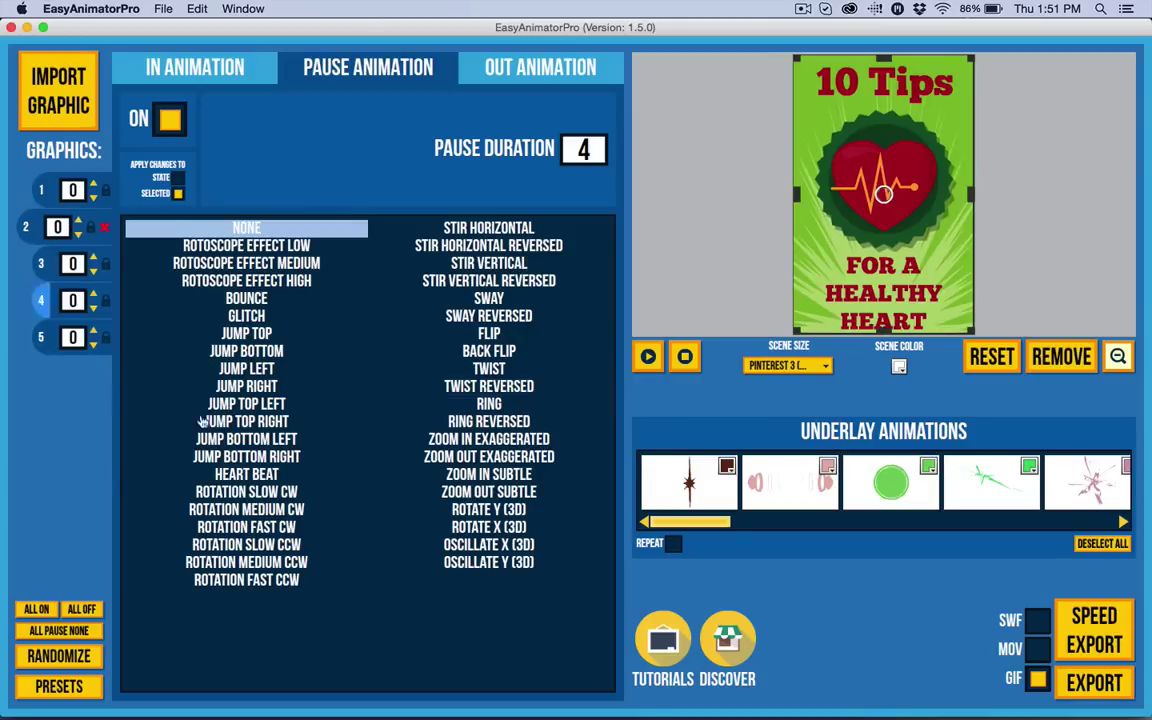
click(243, 477)
click(45, 190)
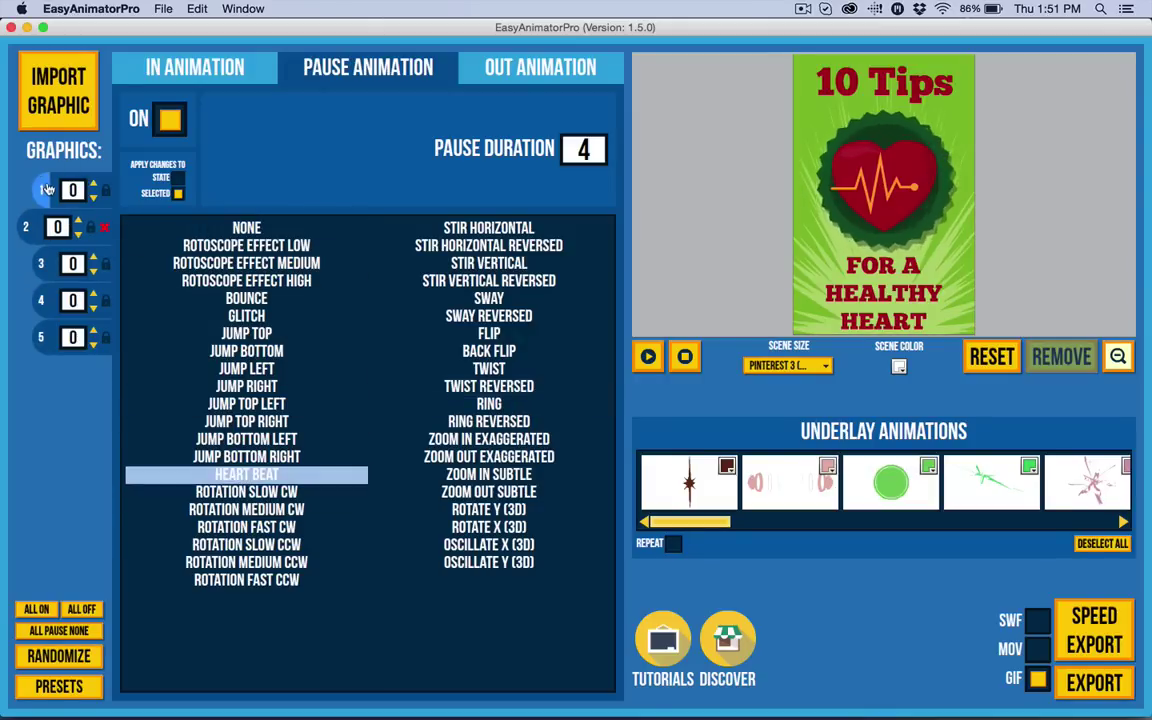
click(500, 478)
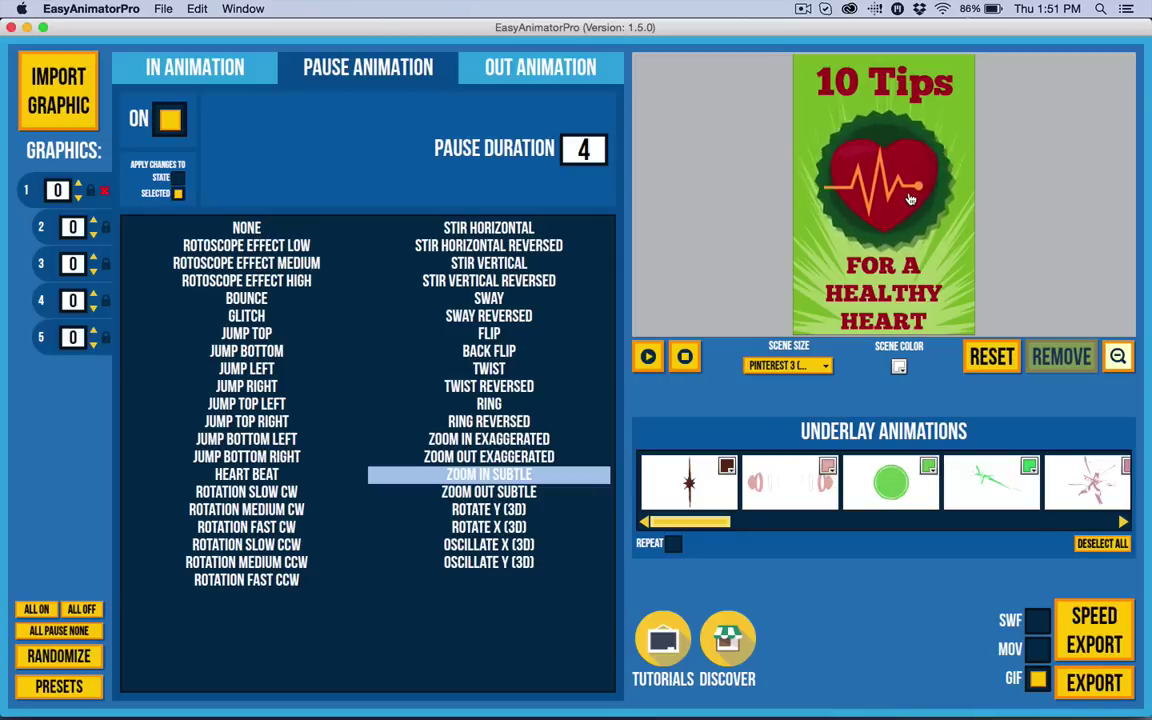
Step: Export the animation as animation.gif to the Desktop, then switch to Illustrator
click(1093, 684)
click(558, 245)
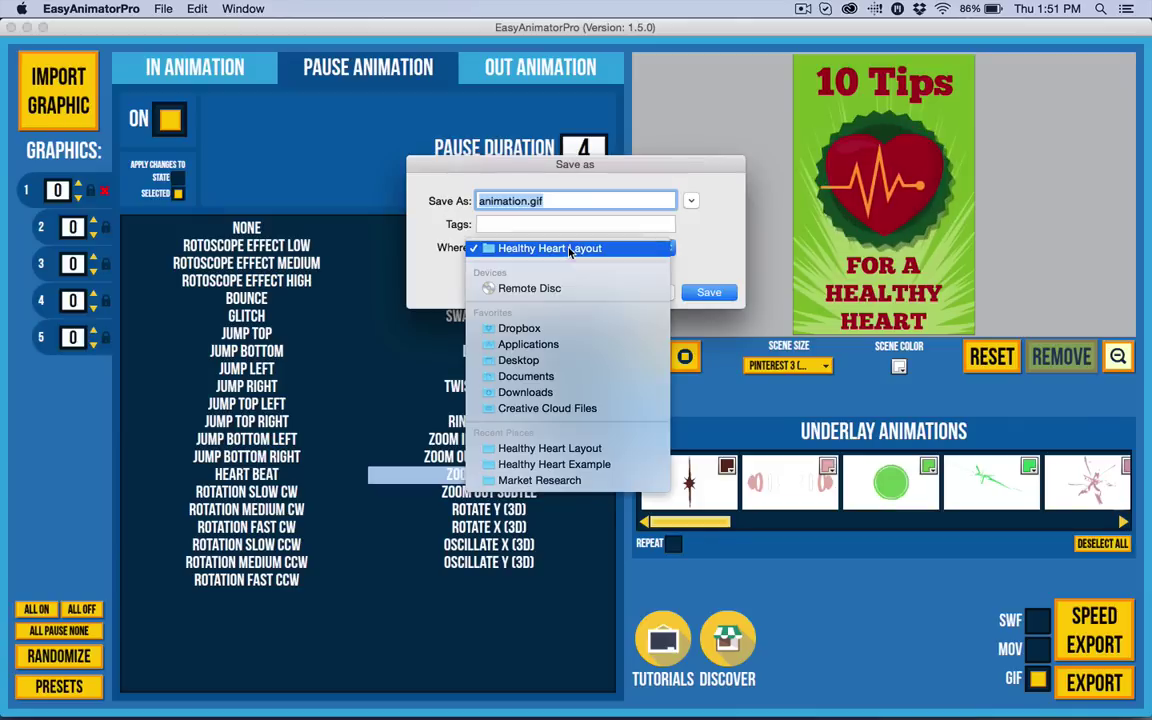
click(527, 362)
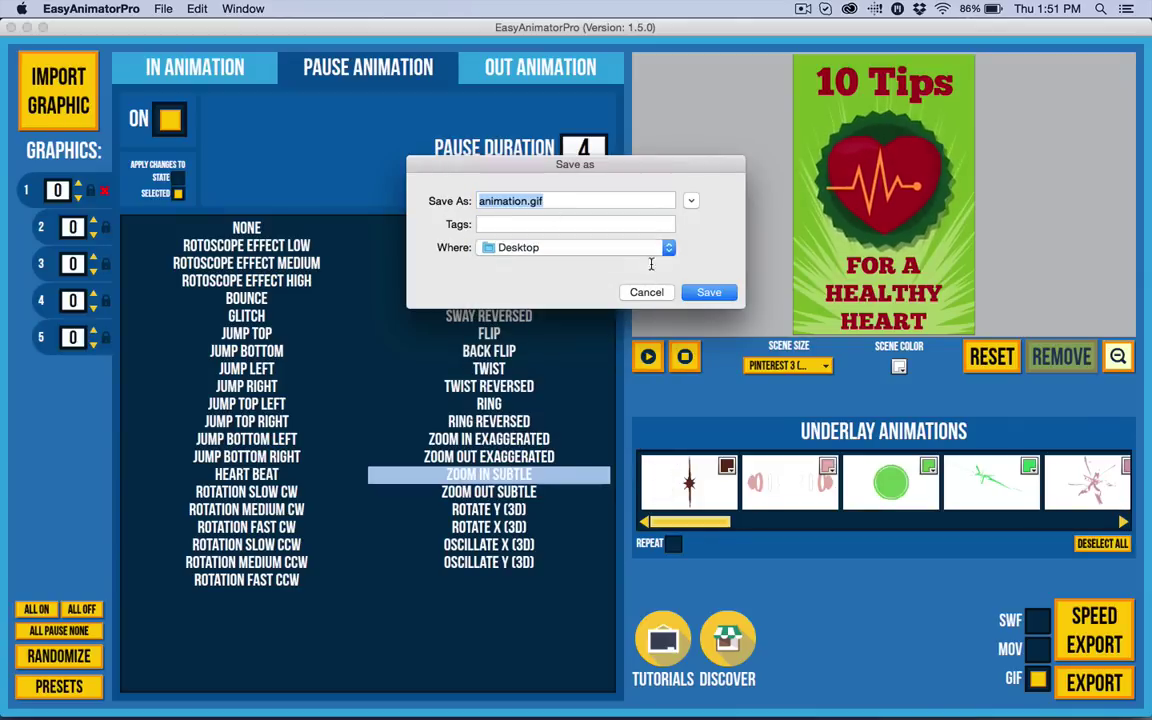
click(708, 292)
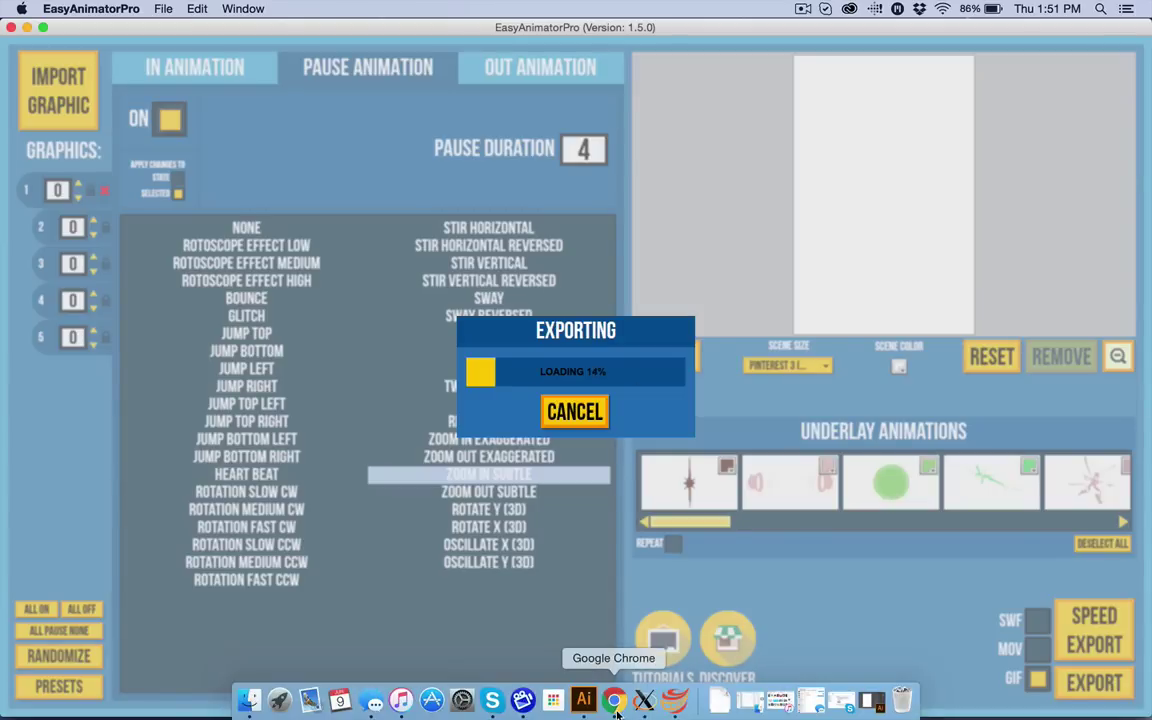
click(600, 706)
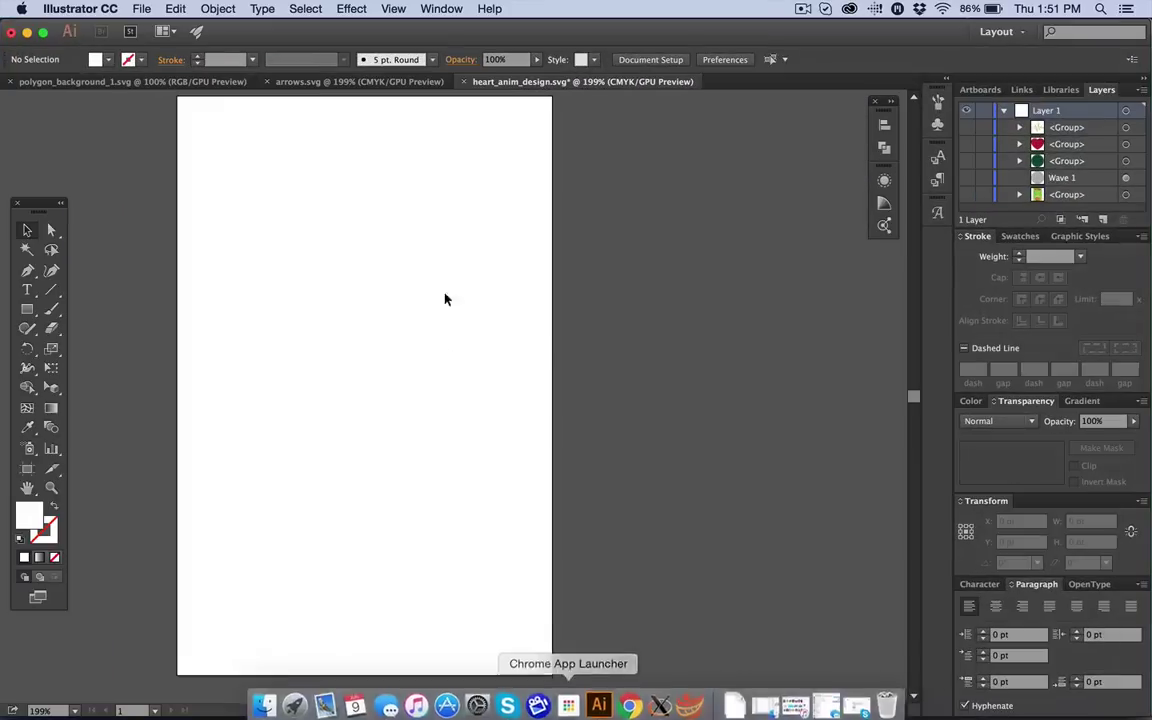
Step: Look through the polygon background and arrows documents, then open heart_anim_design.svg
click(150, 82)
click(300, 81)
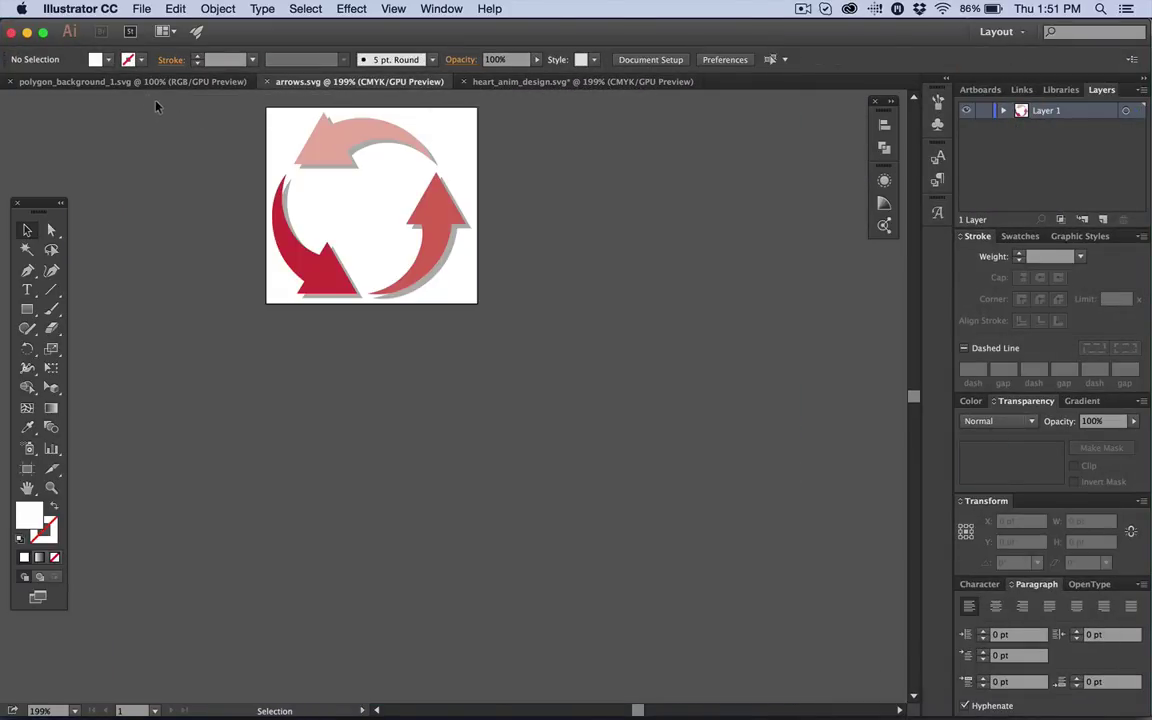
click(135, 82)
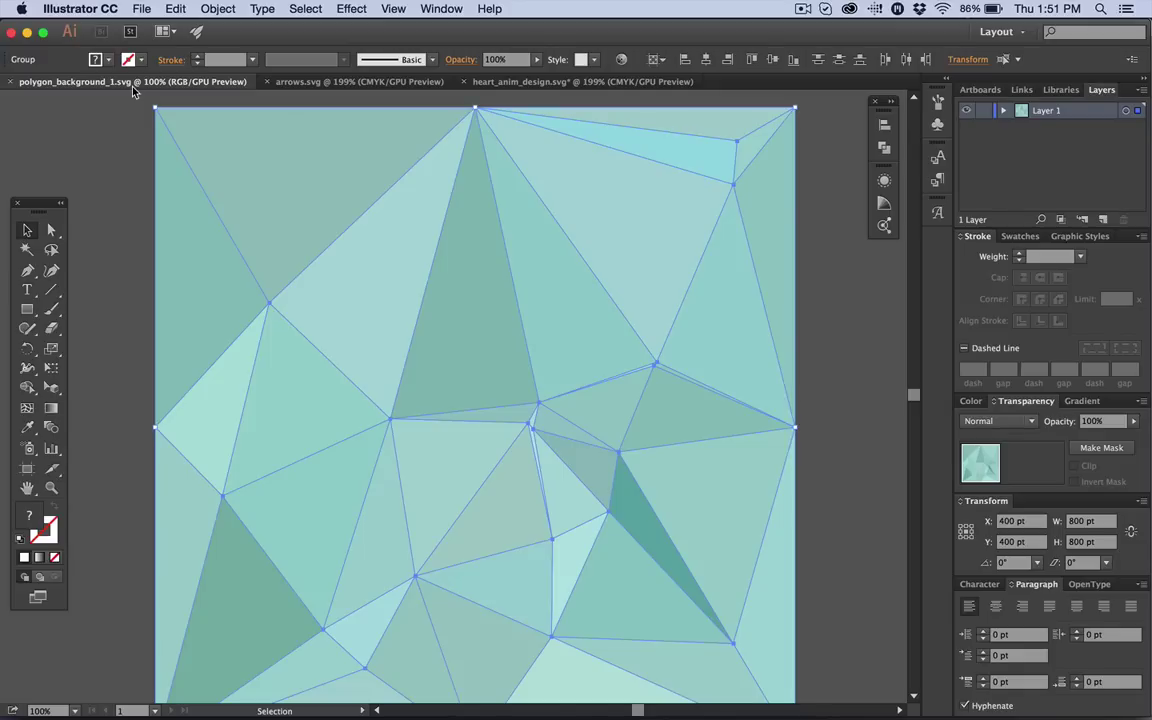
click(322, 86)
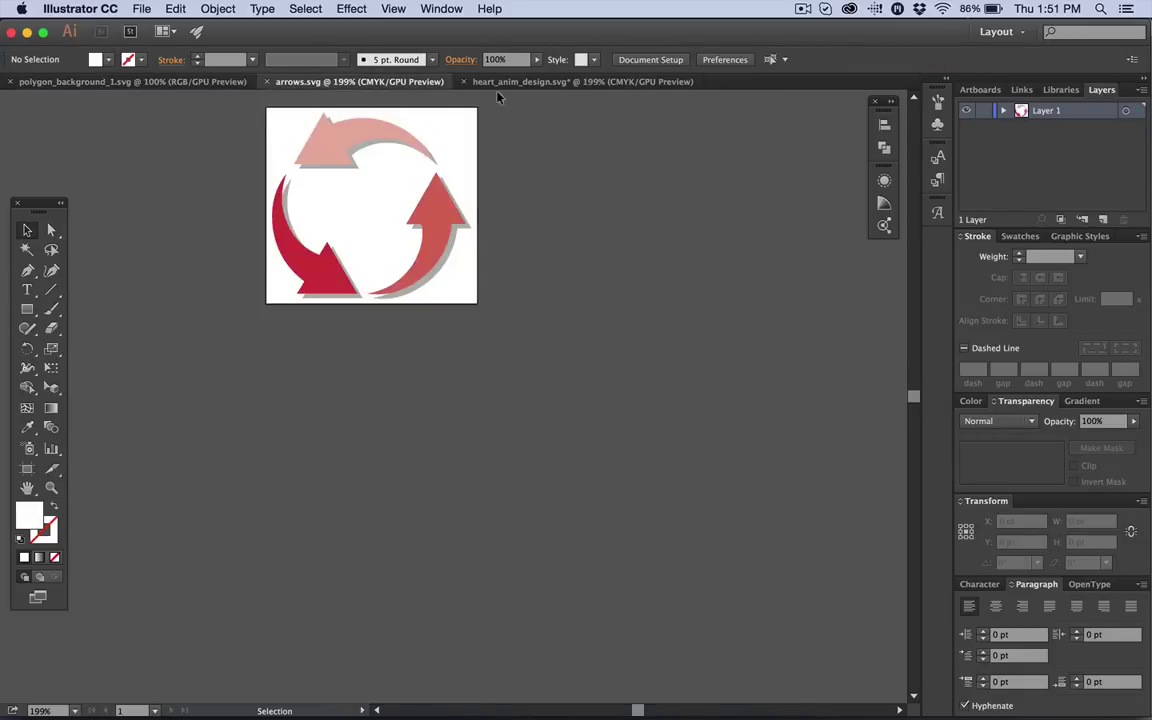
click(502, 82)
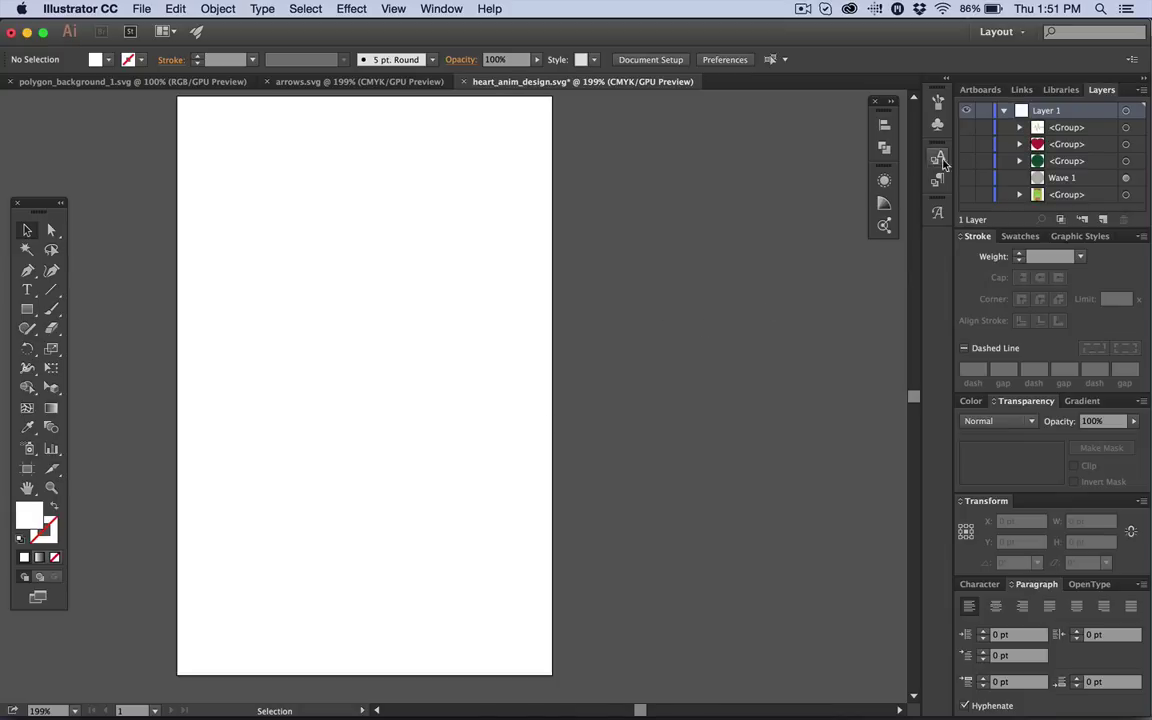
Step: Toggle Layer 1 eye icons until every group, including the heart badge, is visible
drag(966, 194, 966, 127)
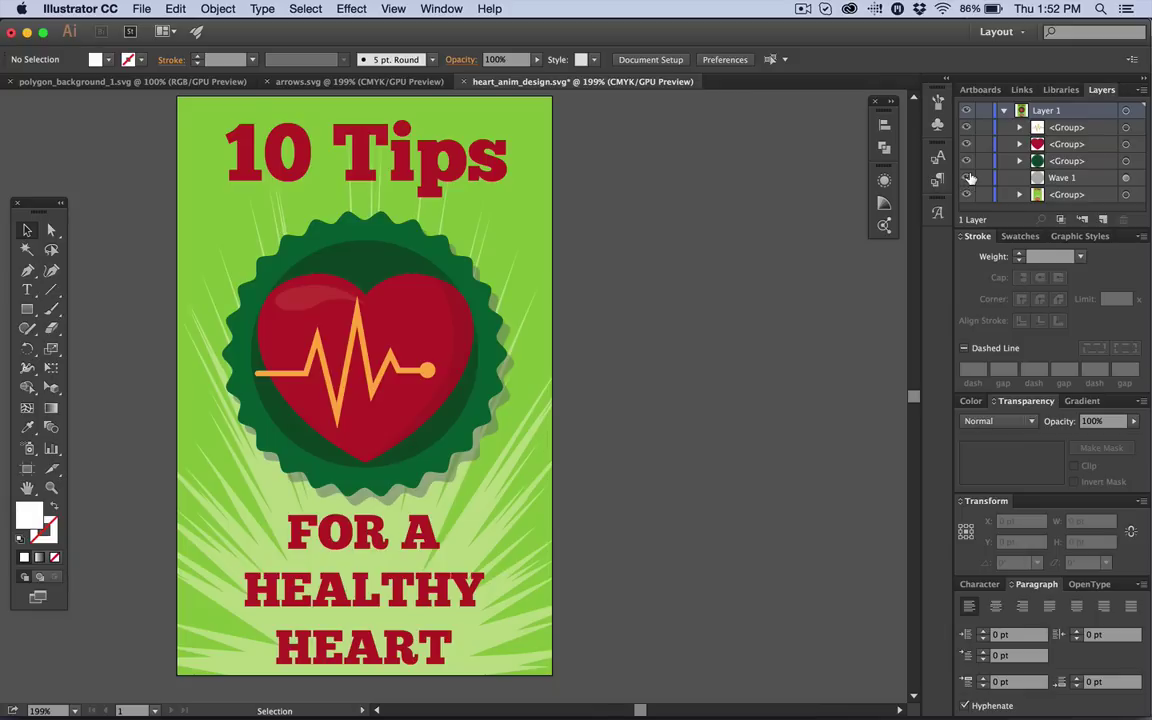
mouse_move(970, 177)
mouse_down()
mouse_move(969, 135)
mouse_move(969, 177)
mouse_up()
drag(969, 177, 969, 128)
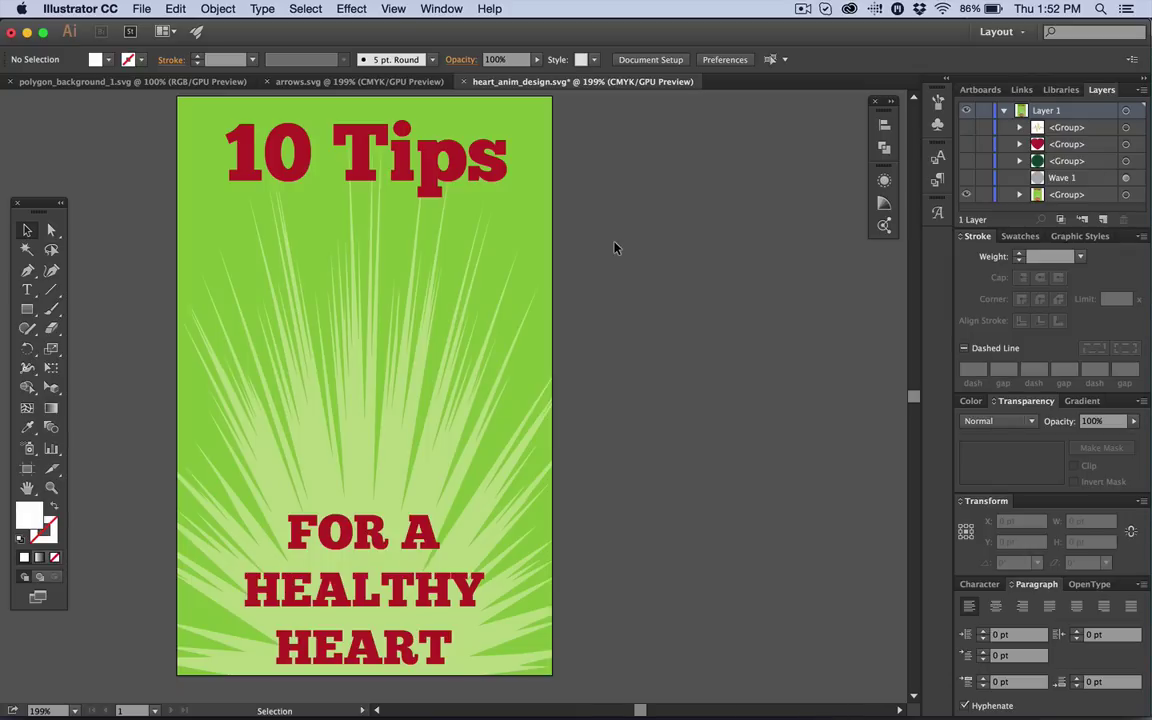
click(965, 143)
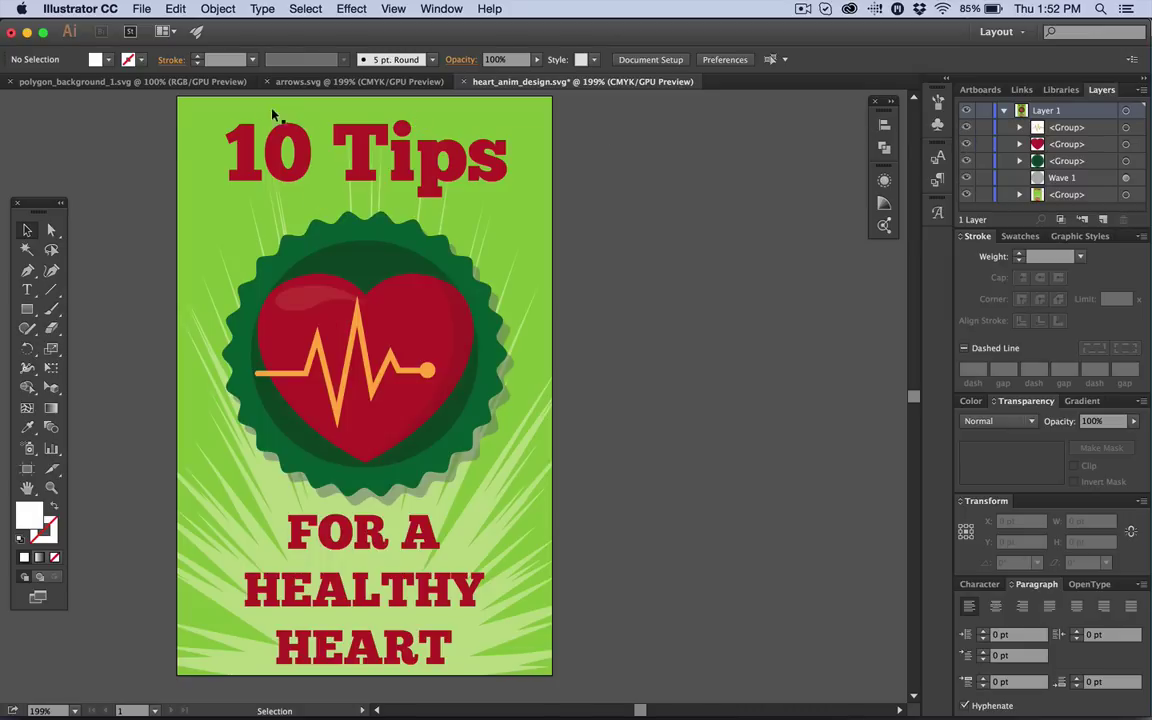
Step: Minimize Illustrator and remove the 10 Tips graphic from the EasyAnimatorPro scene
click(27, 33)
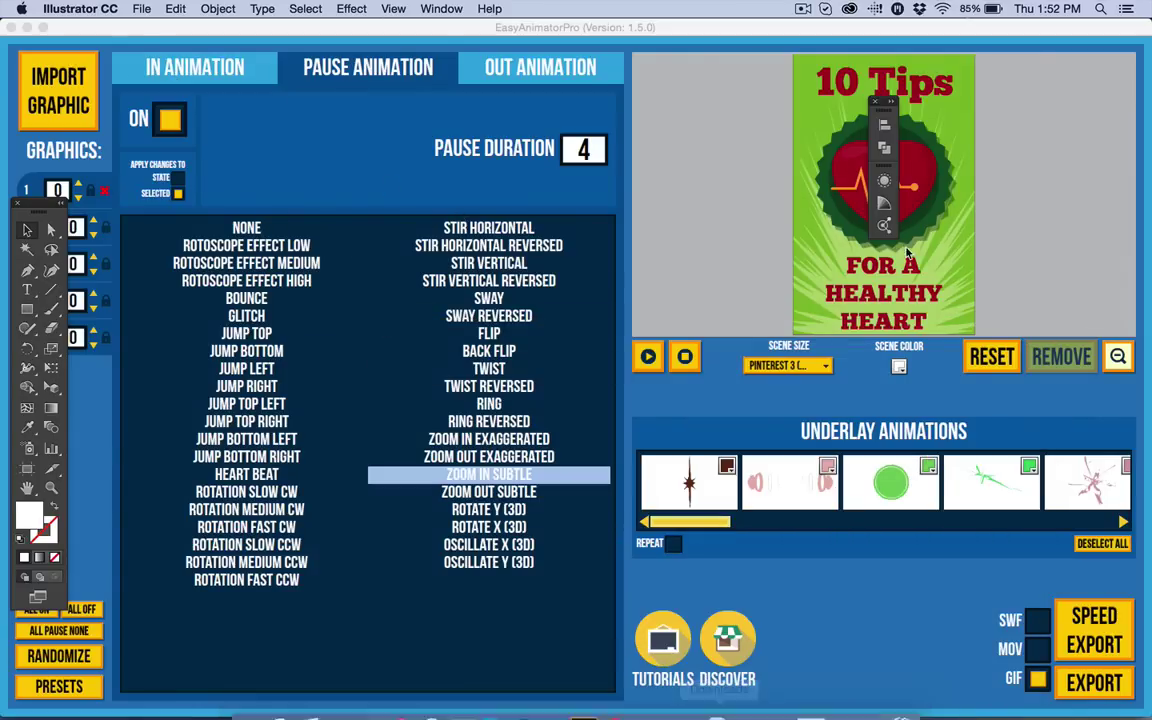
click(830, 103)
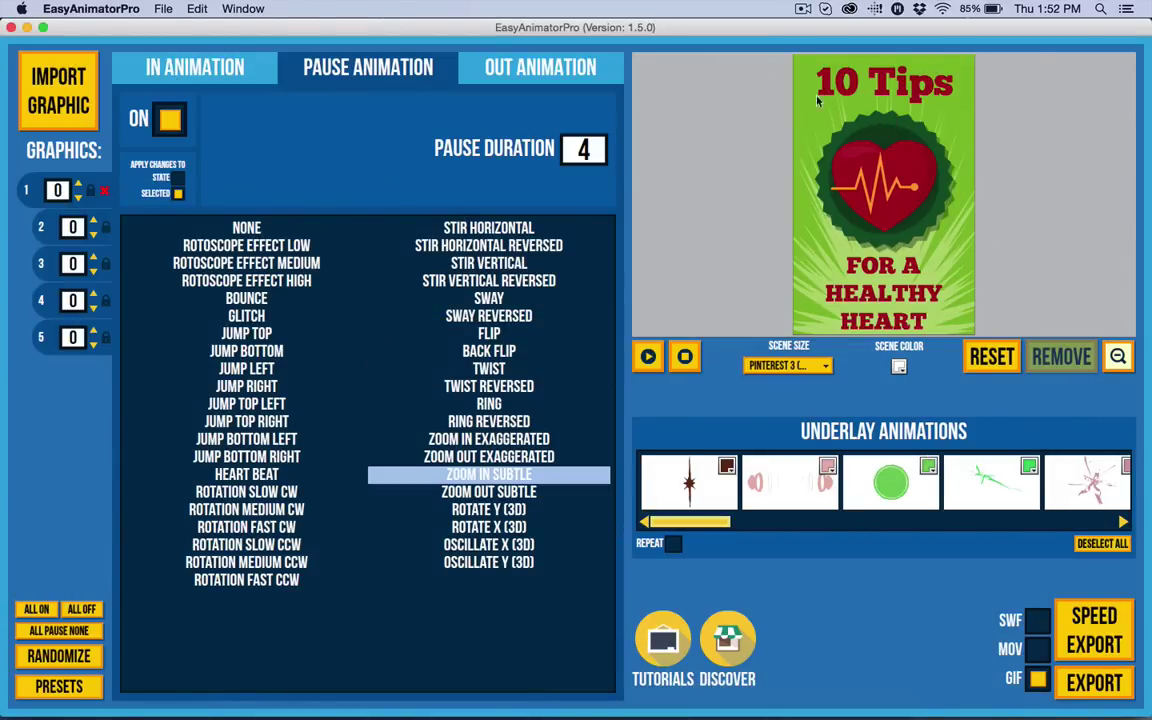
click(948, 241)
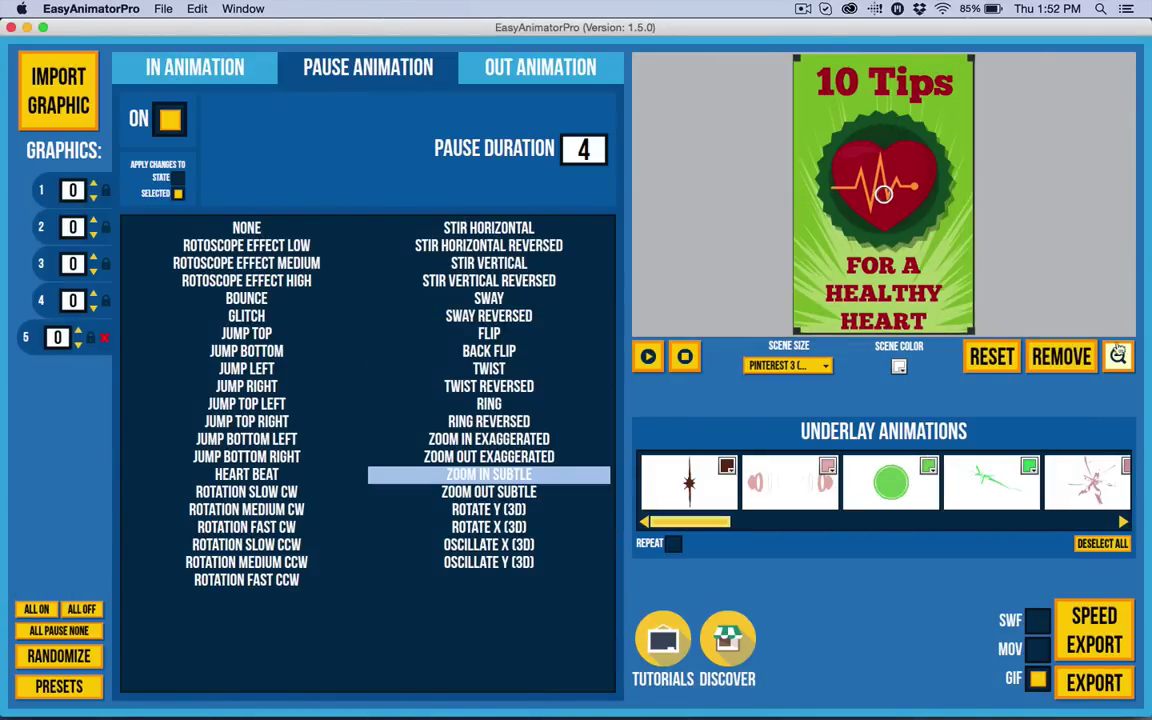
click(990, 357)
Step: Import both Videos Fast Layout SVGs and shrink the arrows into the pin's upper centre
click(48, 66)
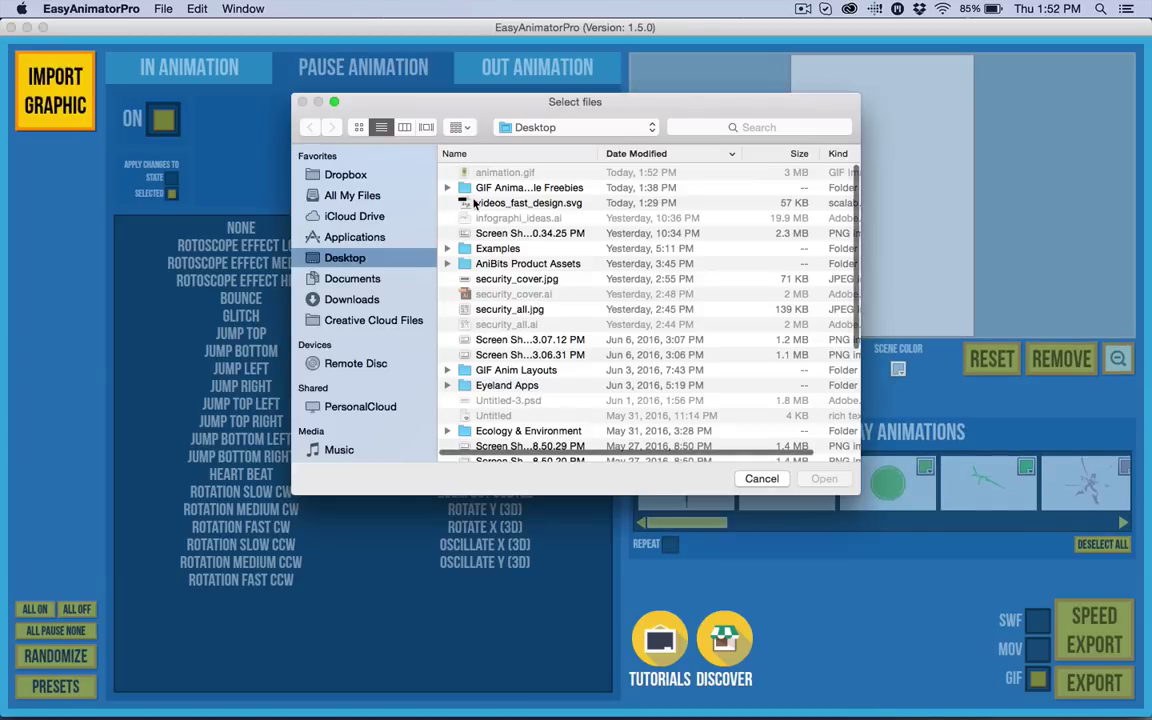
double_click(515, 188)
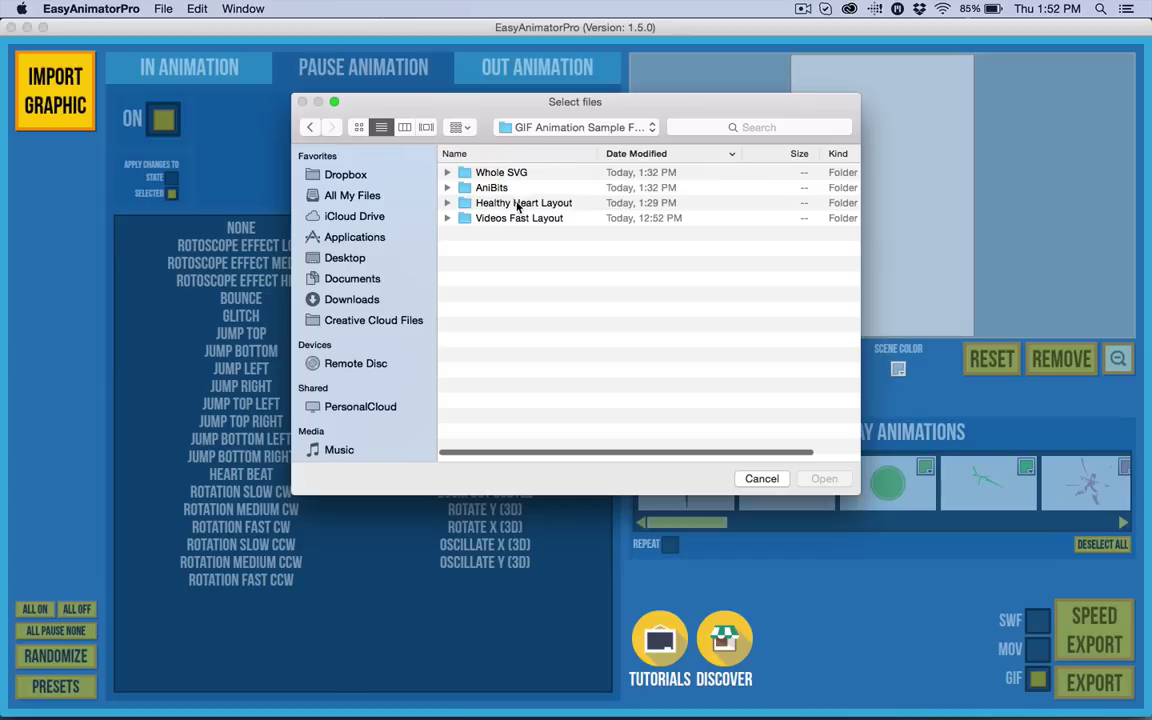
double_click(474, 221)
key(super+a)
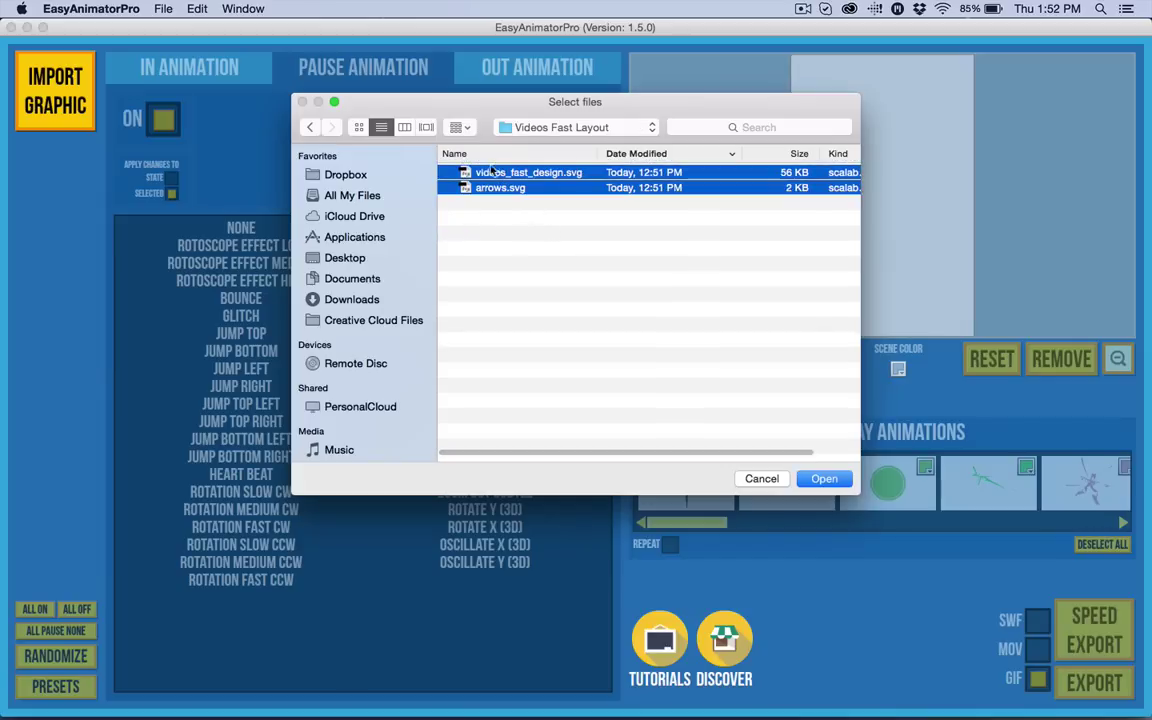
key(Return)
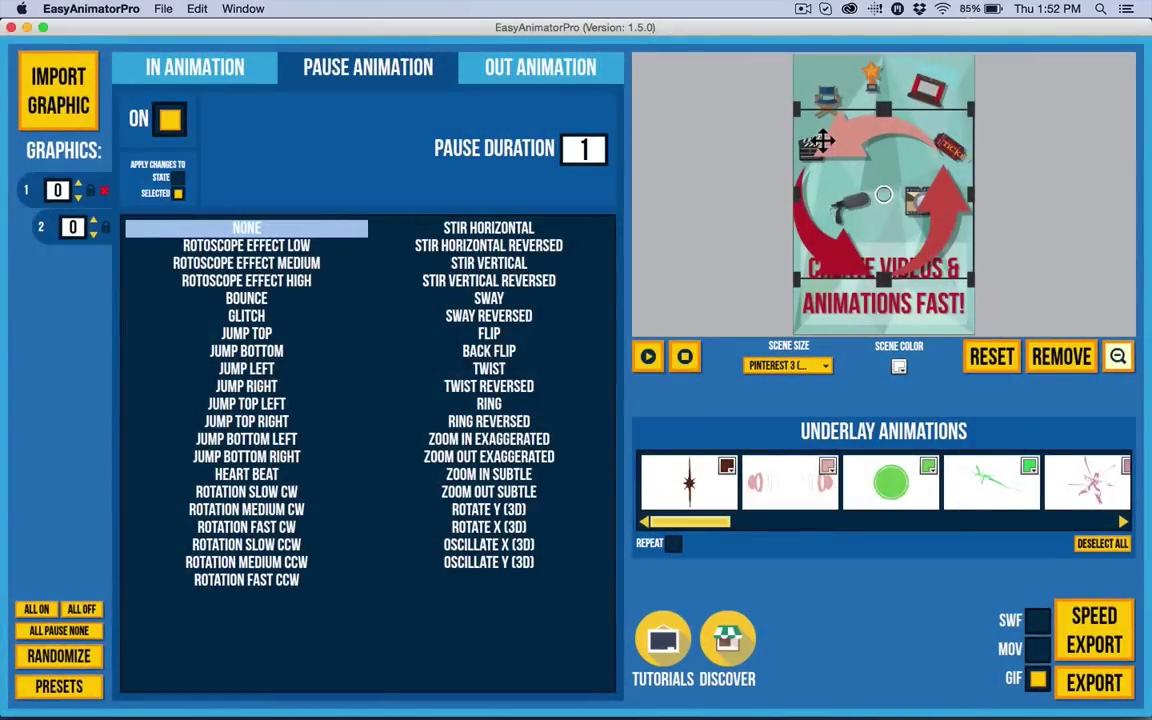
drag(797, 113, 868, 128)
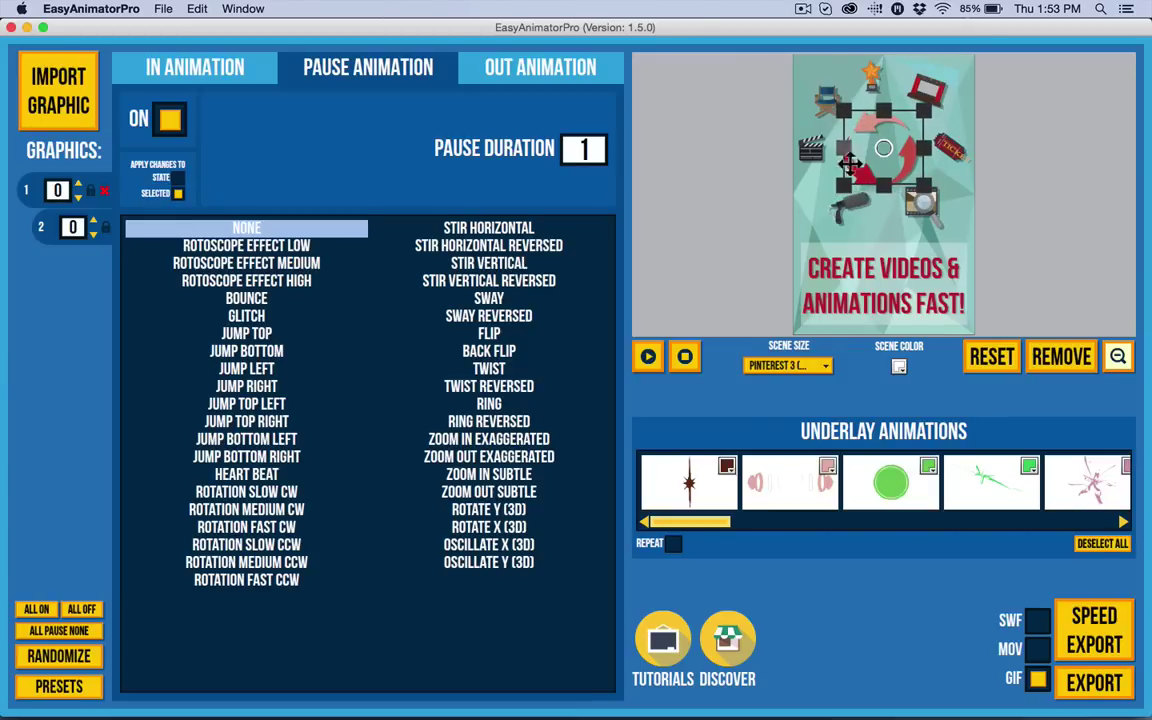
click(532, 630)
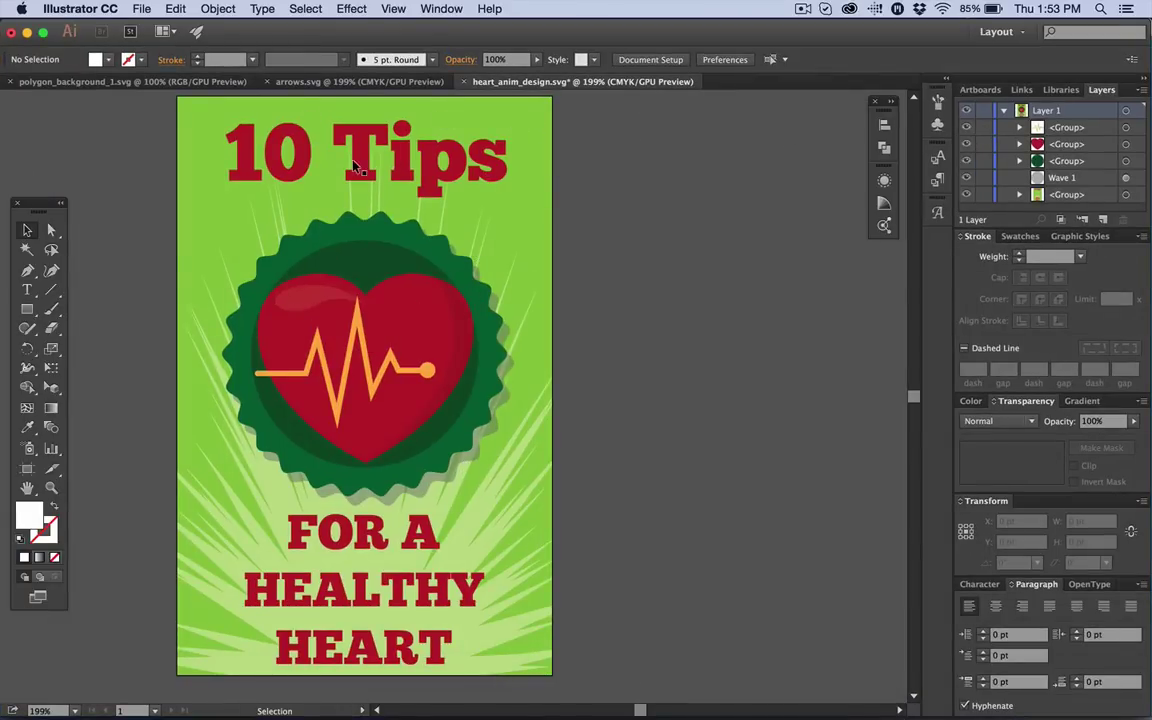
Step: Switch to the arrows.svg document showing the three red curved arrows
click(300, 81)
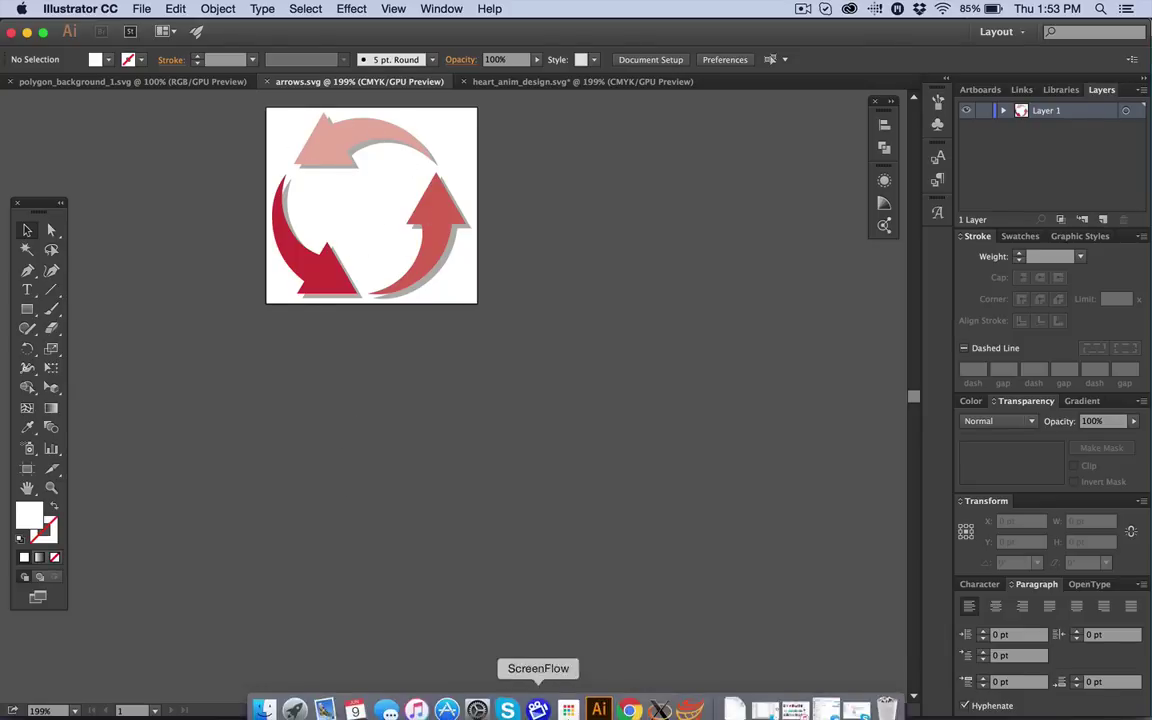
Step: Give the arrows Rotation Medium CCW applied to the state, with pause duration 4
click(690, 700)
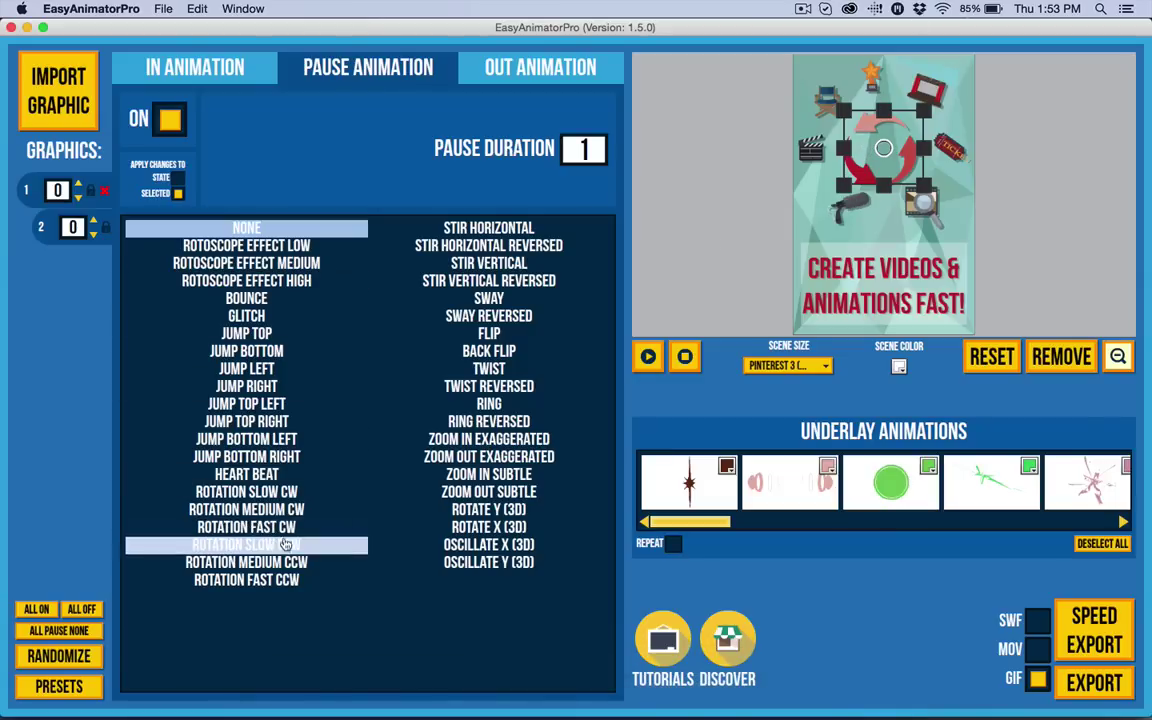
click(298, 566)
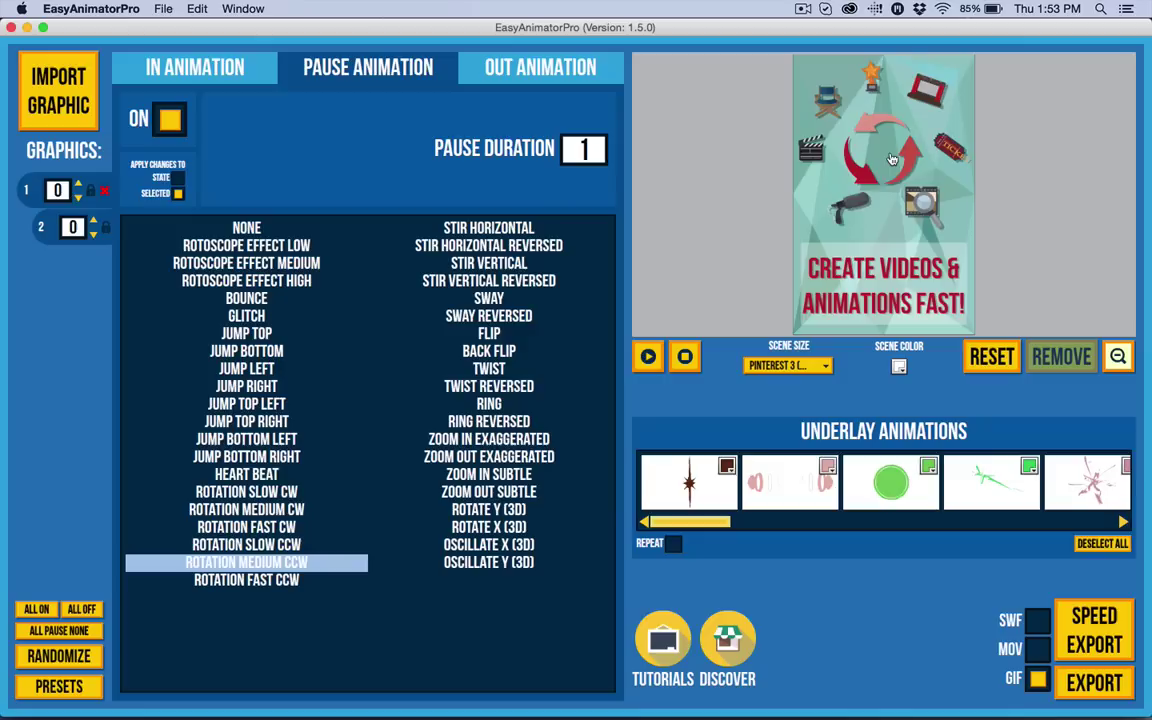
click(178, 178)
click(565, 153)
text(4)
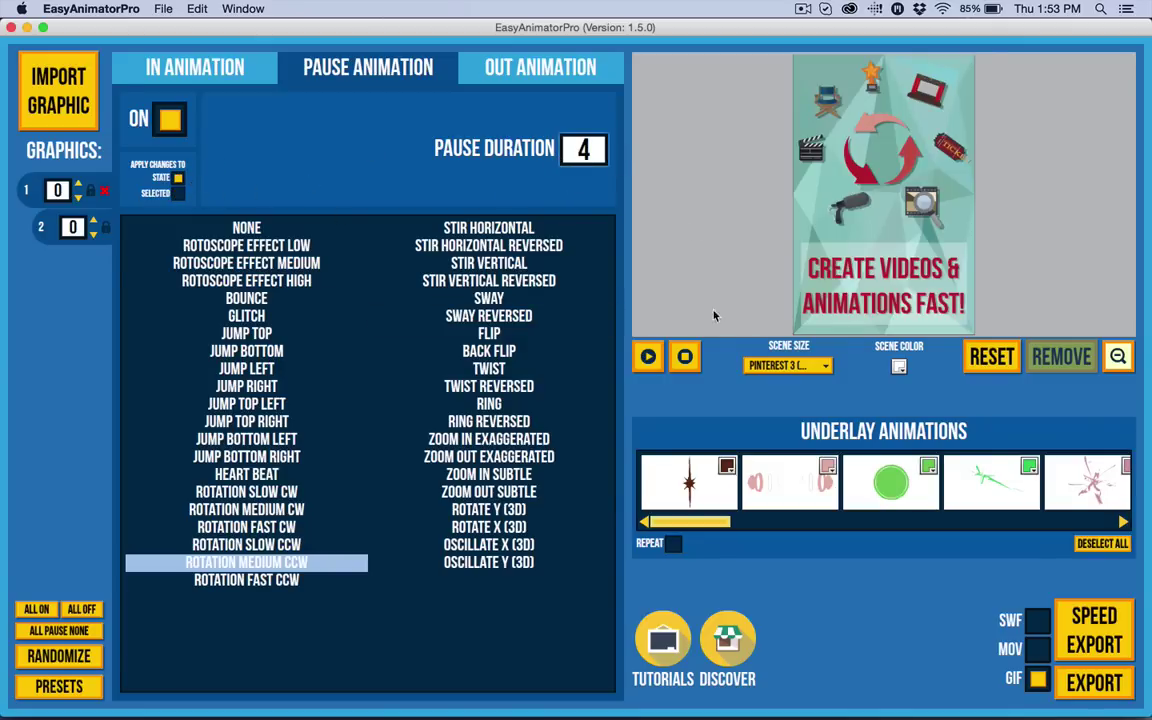